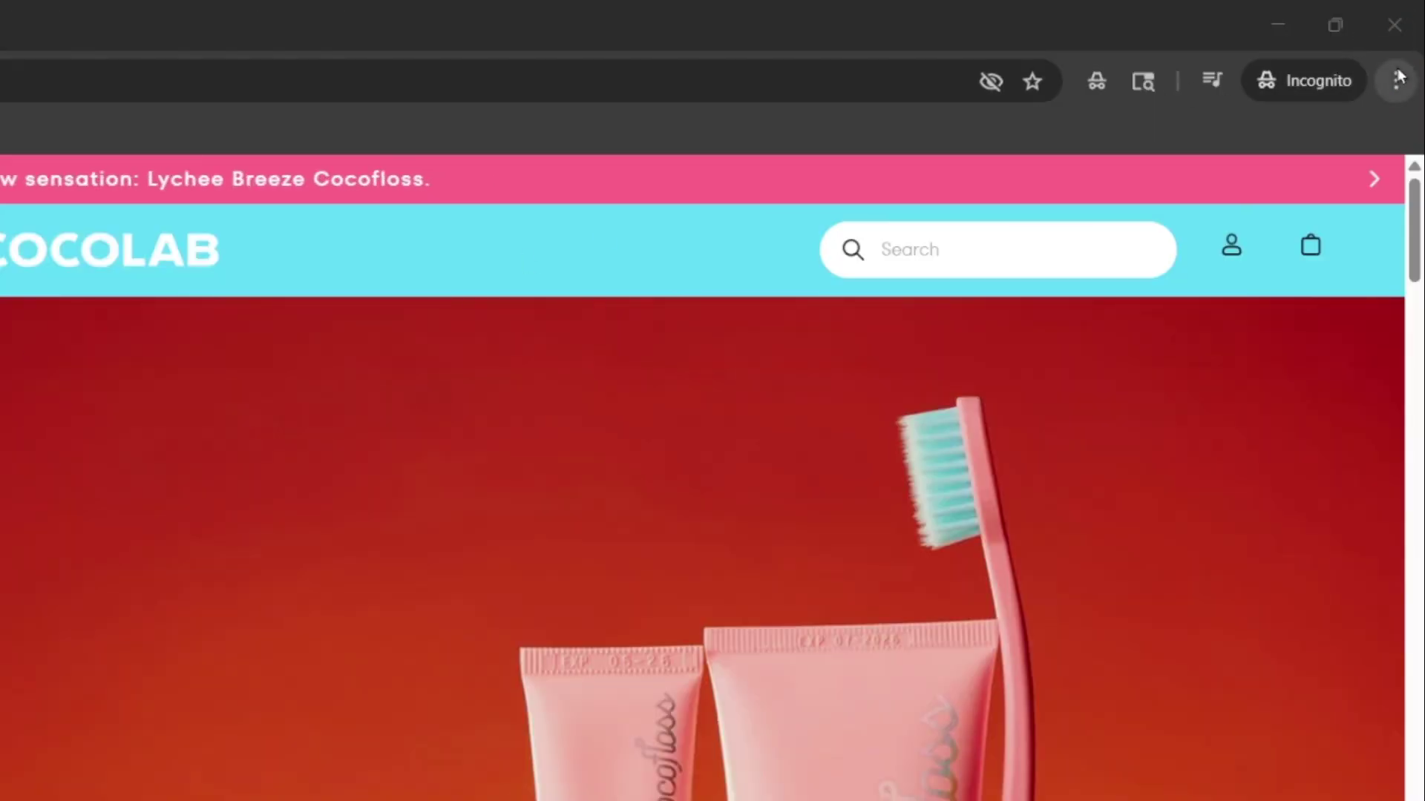
{"action": "left_click", "coordinate": [1398, 78]}
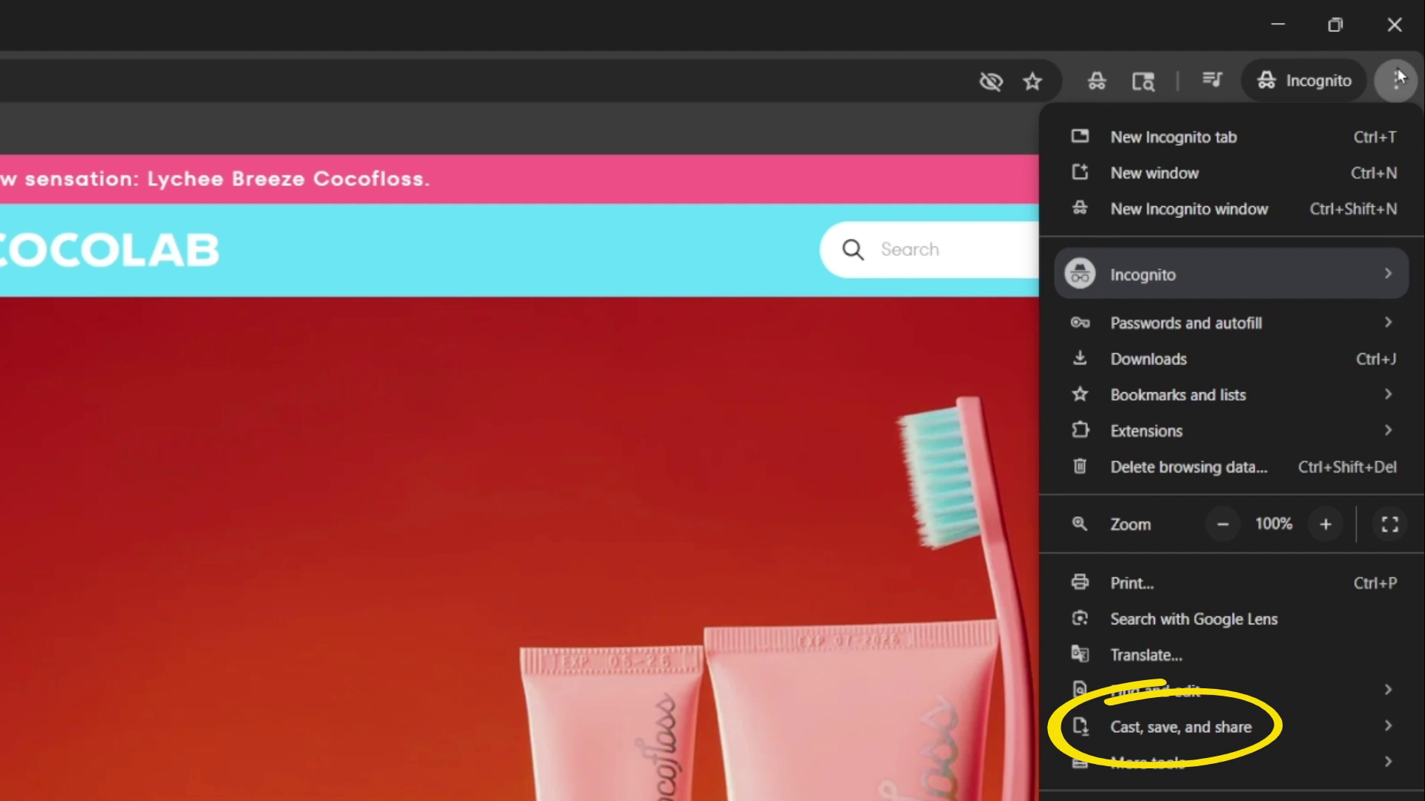
{"action": "mouse_move", "coordinate": [1224, 725]}
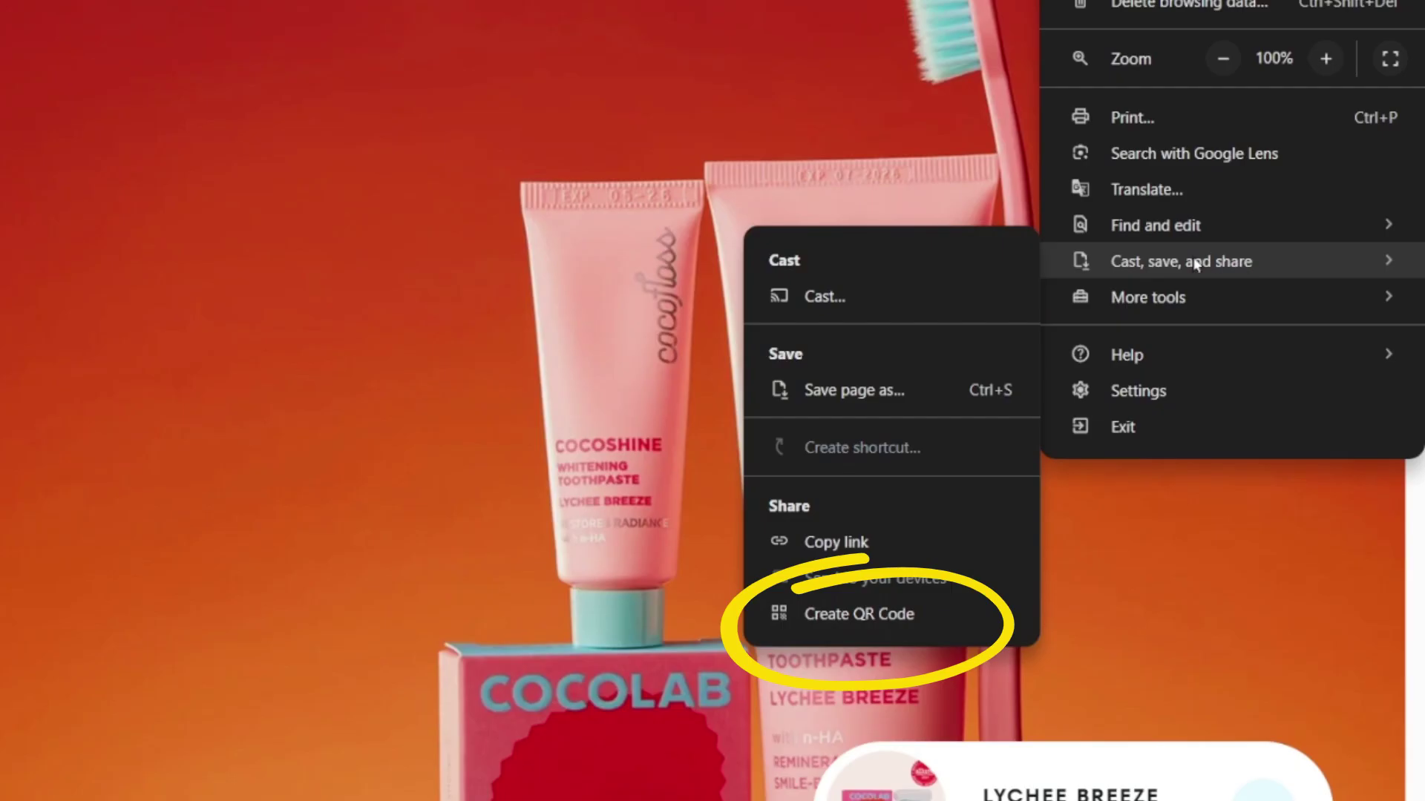
{"action": "left_click", "coordinate": [872, 617]}
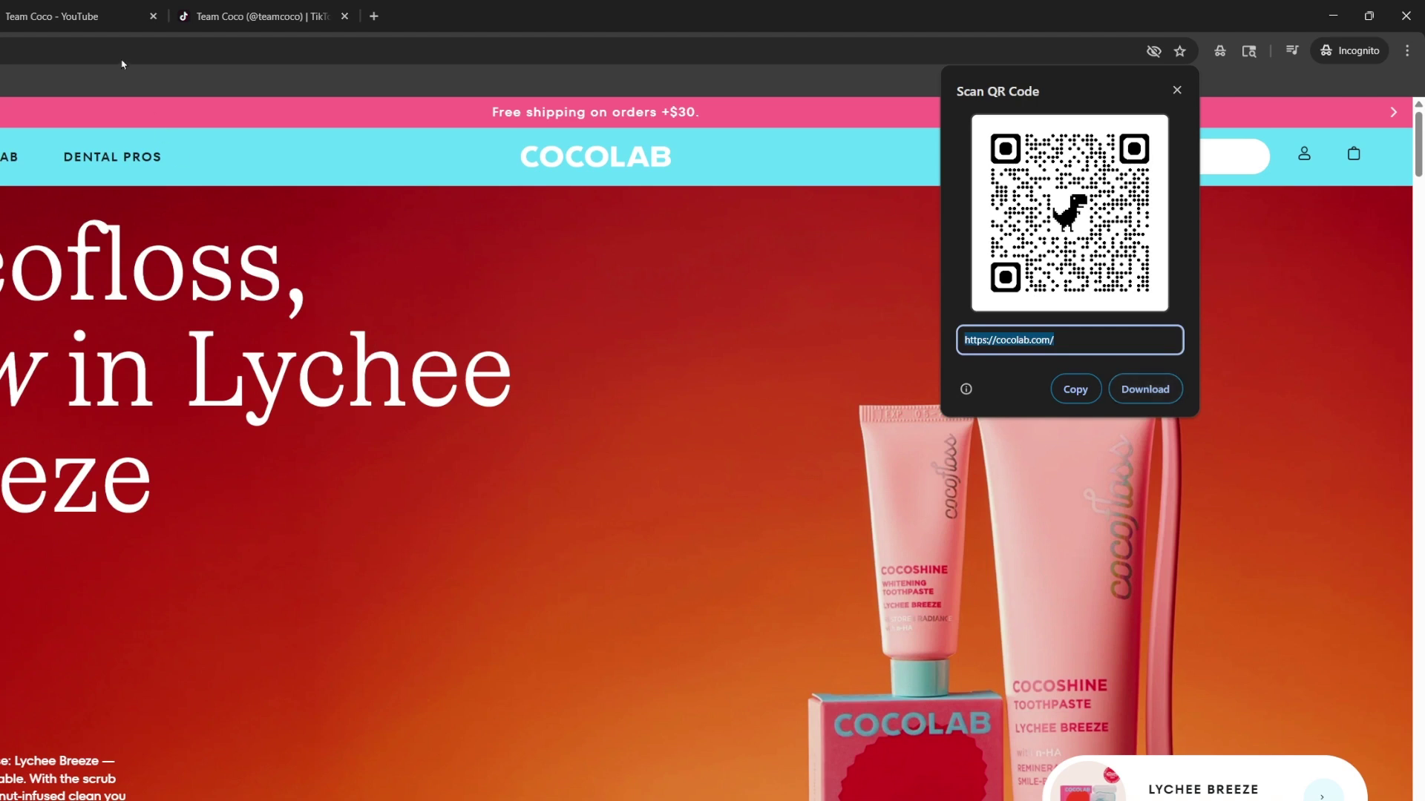
Generate a QR code for the Team Coco YouTube channel, then switch to the Team Coco TikTok profile.
{"action": "left_click", "coordinate": [99, 18]}
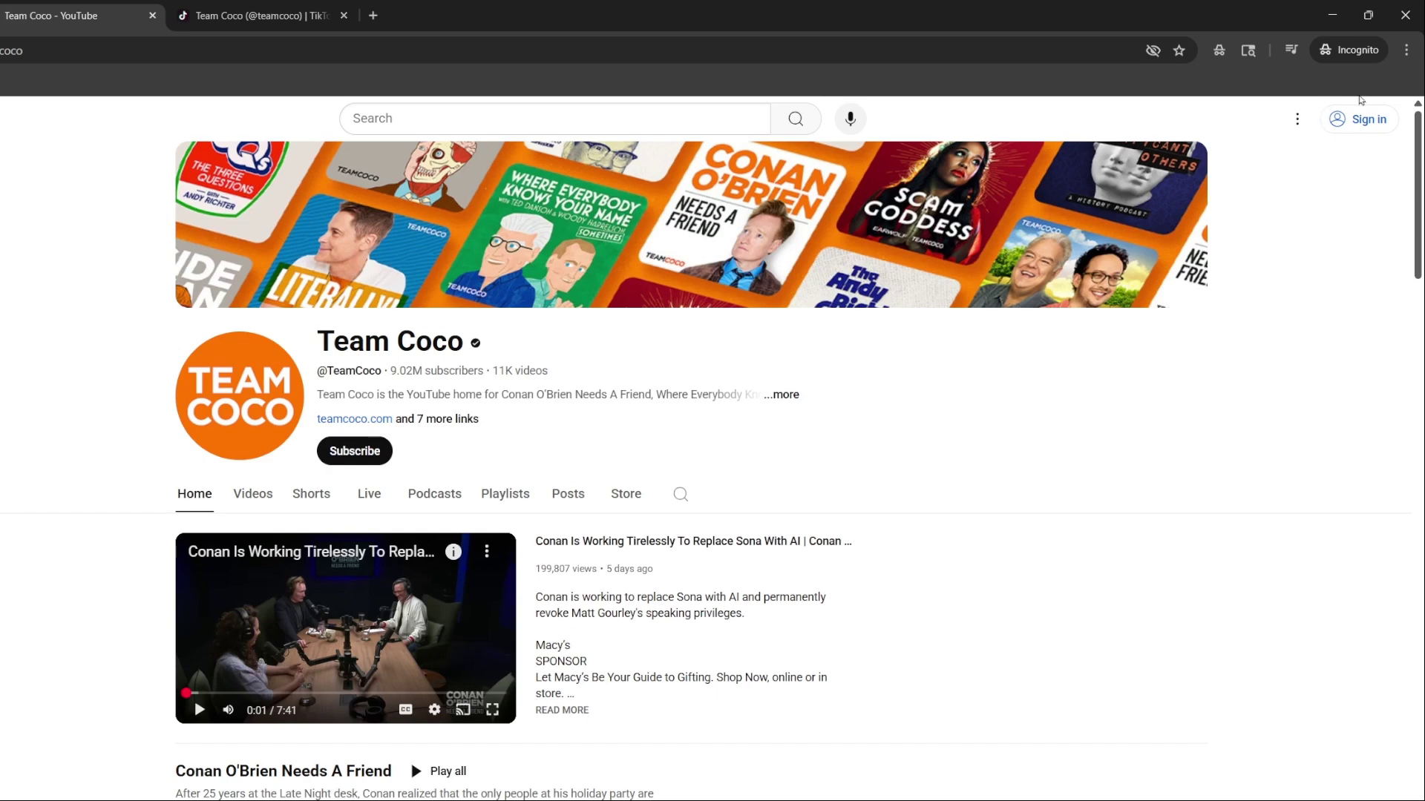
{"action": "left_click", "coordinate": [1406, 51]}
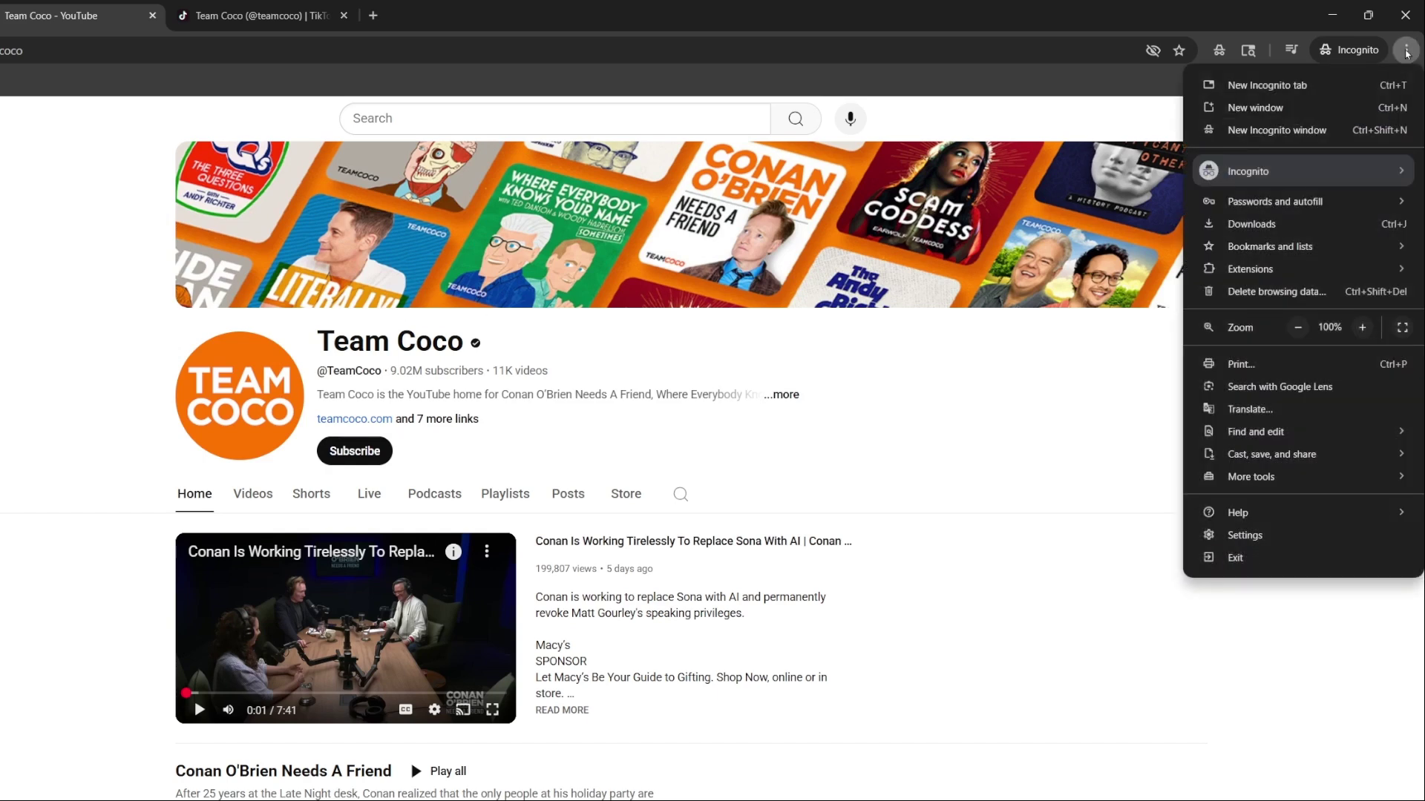
{"action": "mouse_move", "coordinate": [1232, 466]}
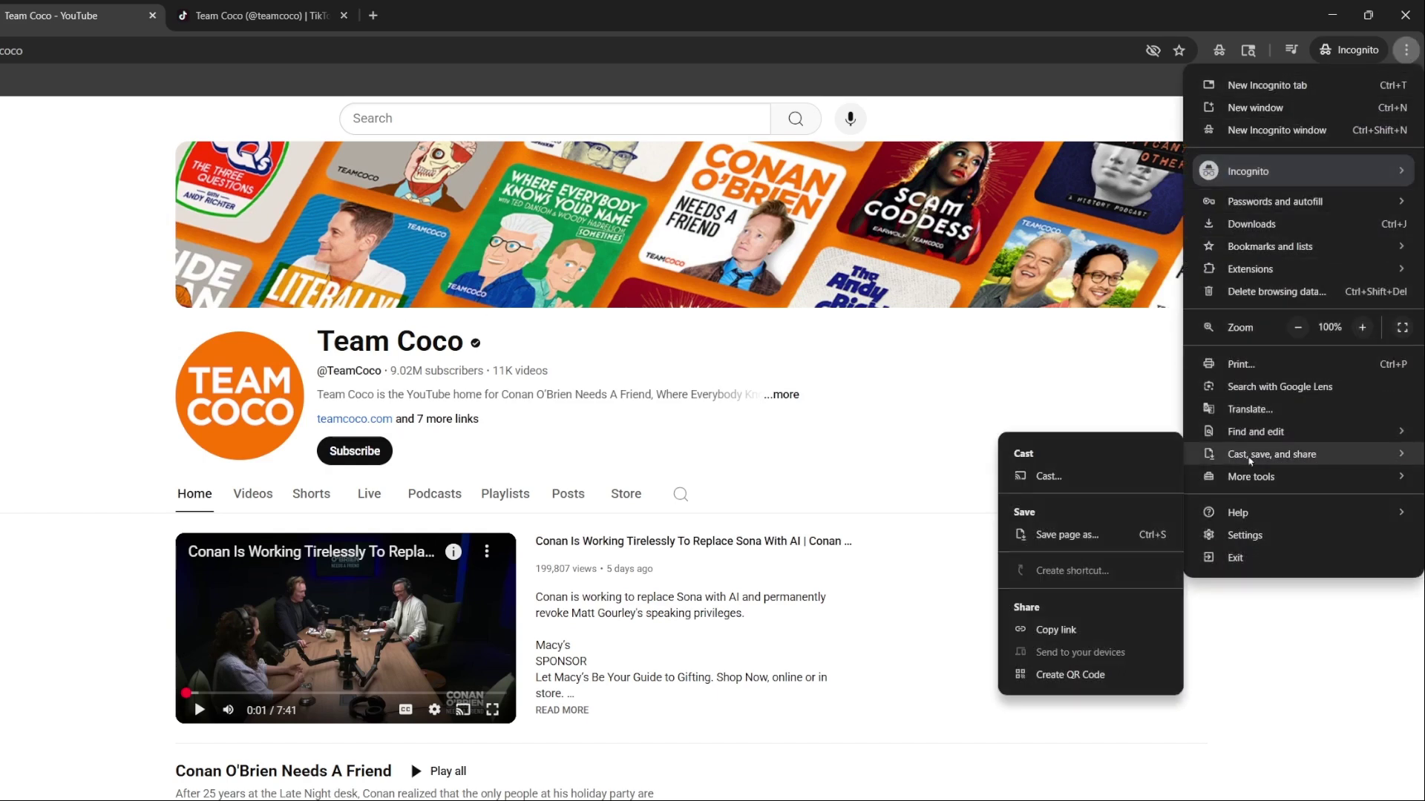
{"action": "left_click", "coordinate": [1084, 674]}
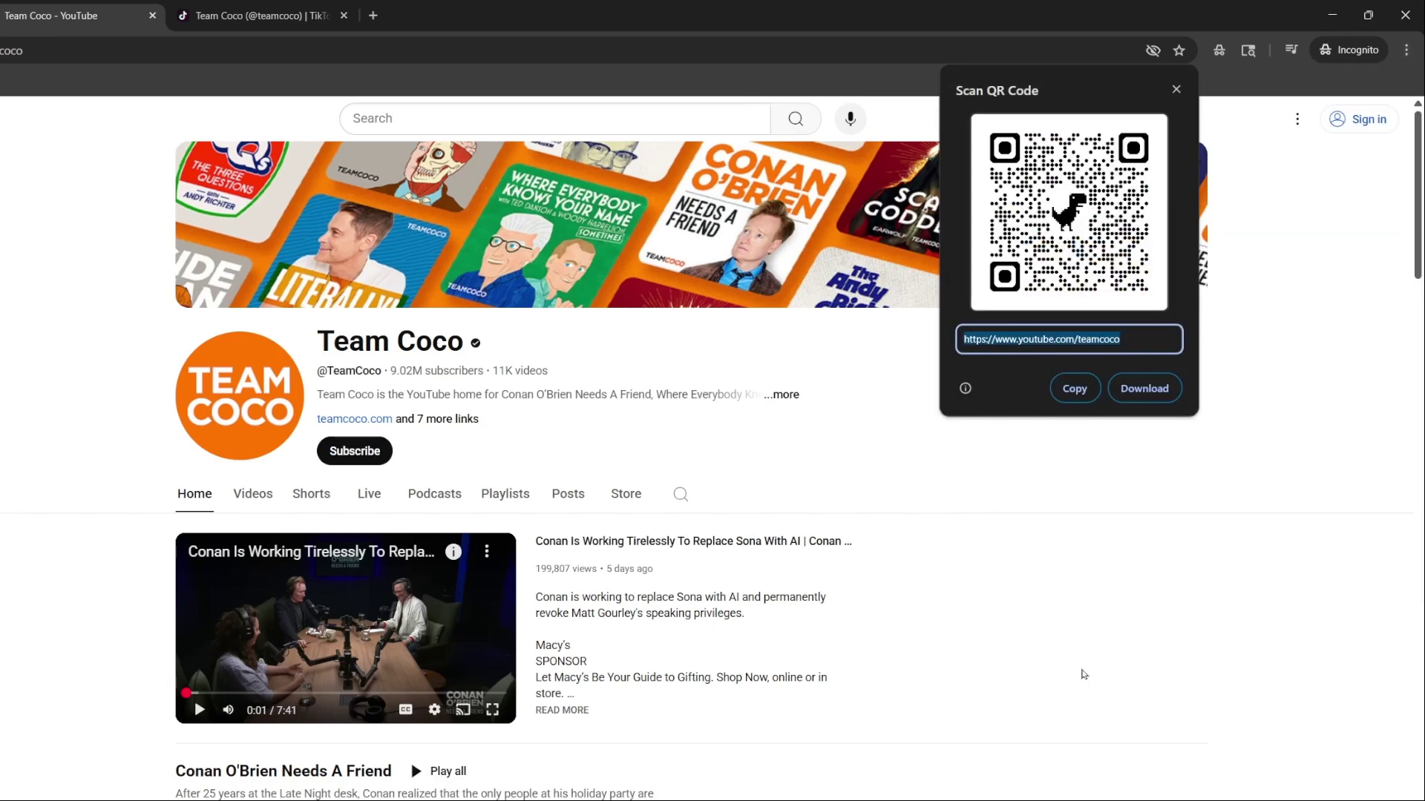
{"action": "left_click", "coordinate": [283, 5]}
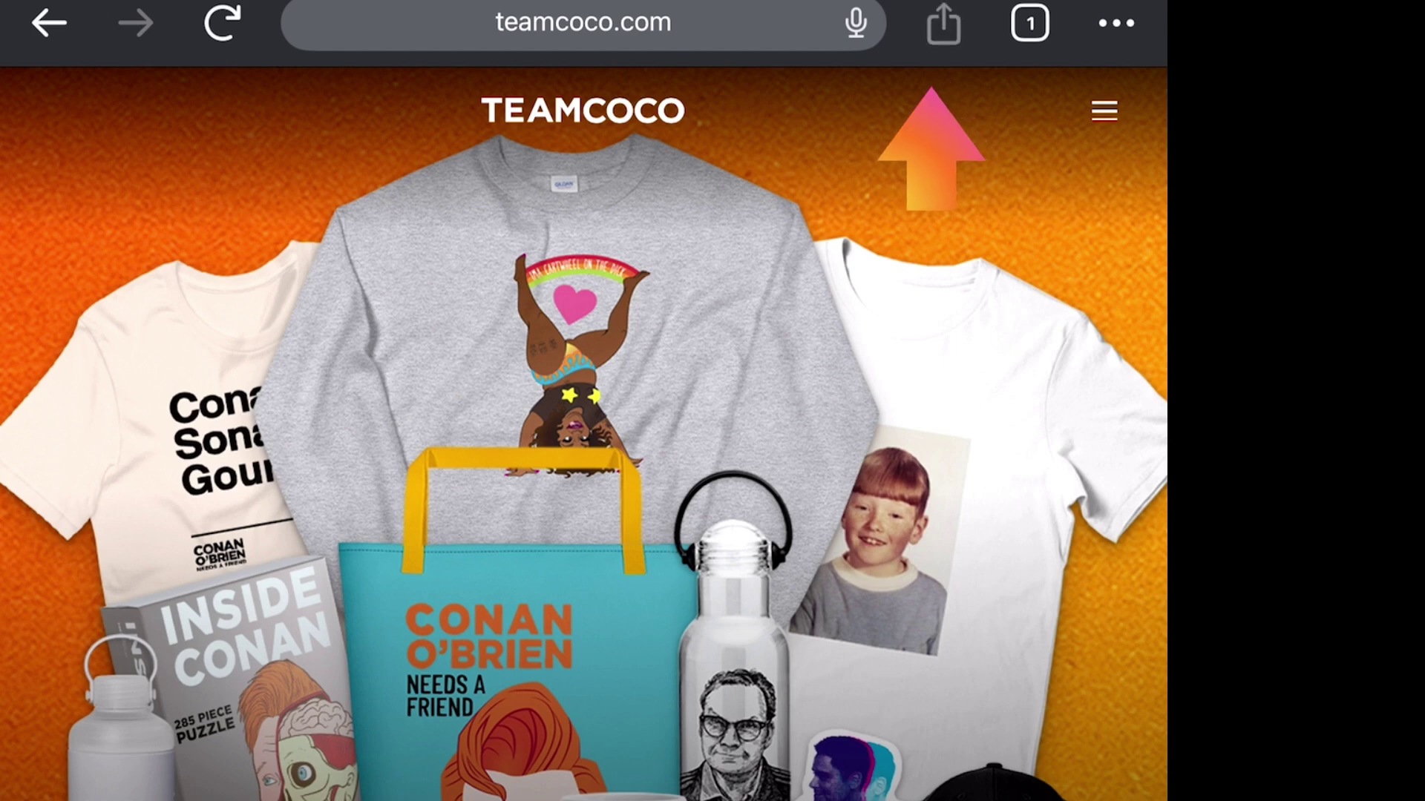
Create a QR code for teamcoco.com from Safari's Share menu and bring up its sharing options.
{"action": "left_click", "coordinate": [943, 23]}
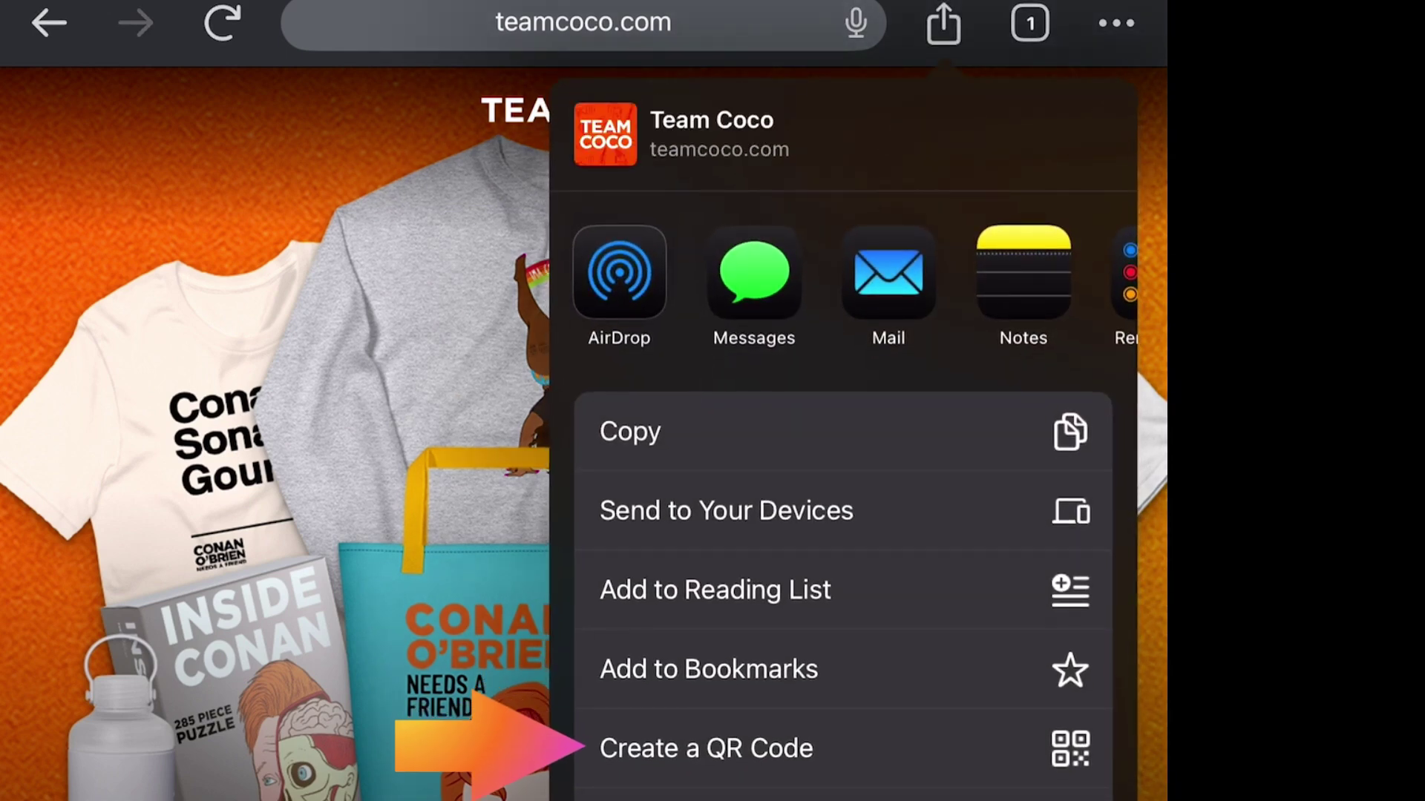
{"action": "left_click", "coordinate": [705, 748]}
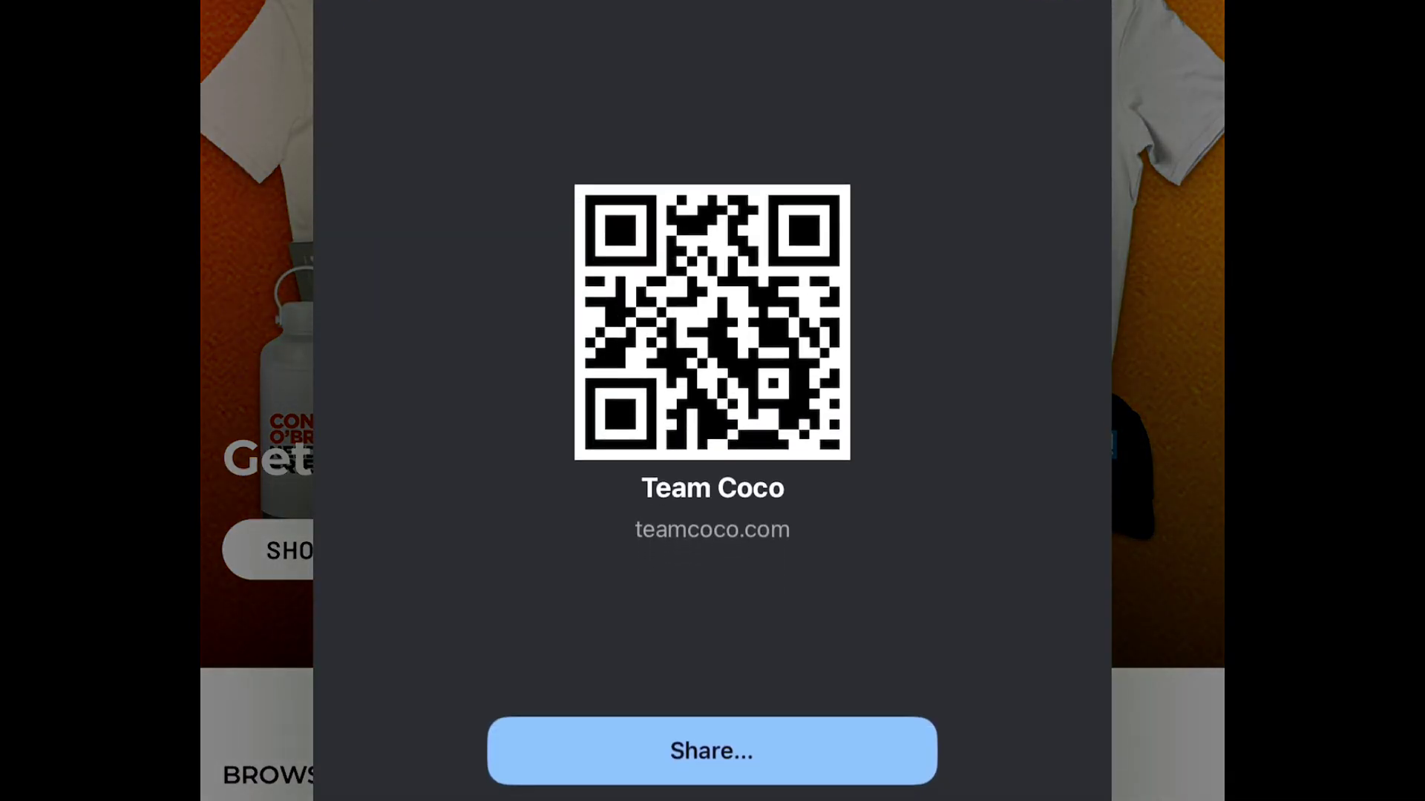
{"action": "left_click", "coordinate": [711, 751]}
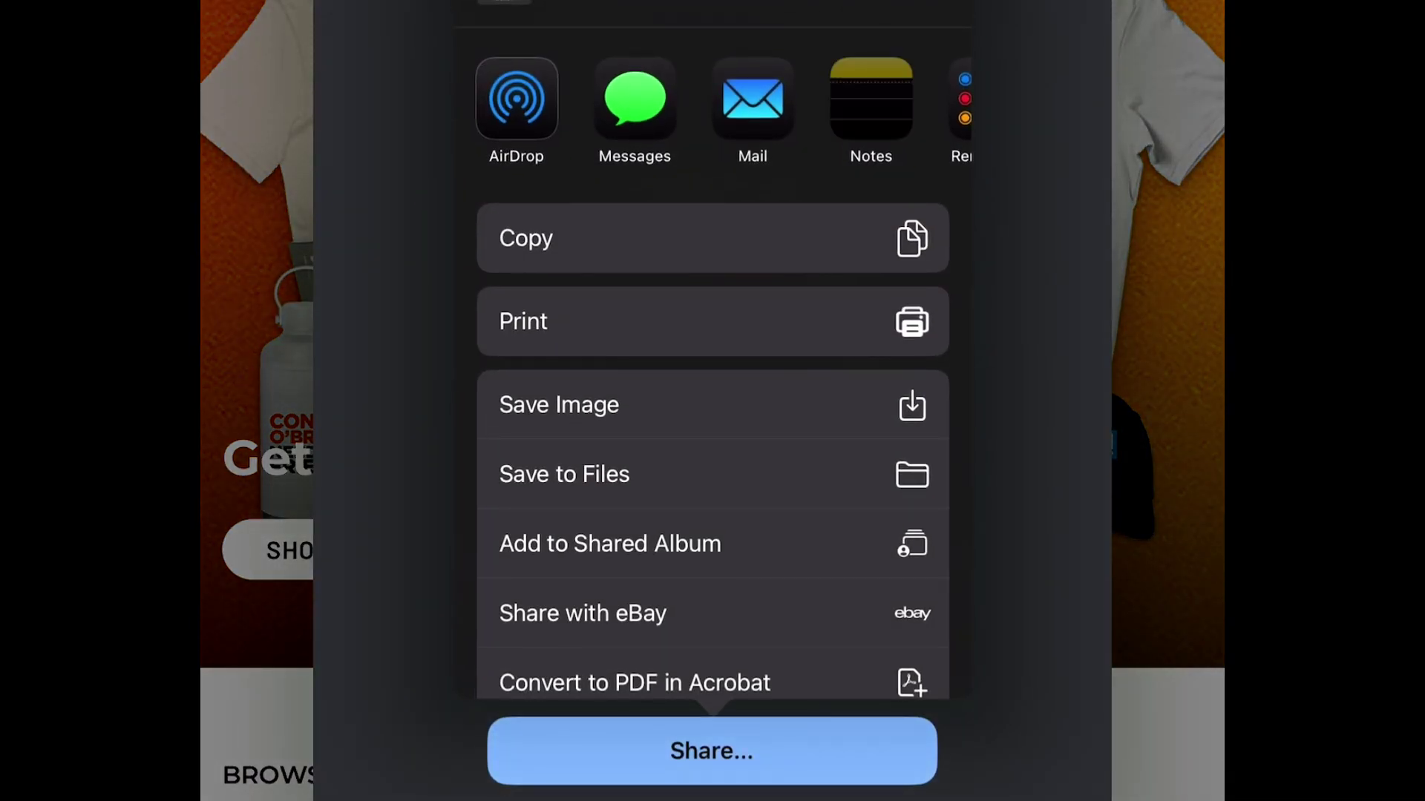
{"action": "scroll", "coordinate": [713, 104], "scroll_direction": "right", "scroll_amount": 5}
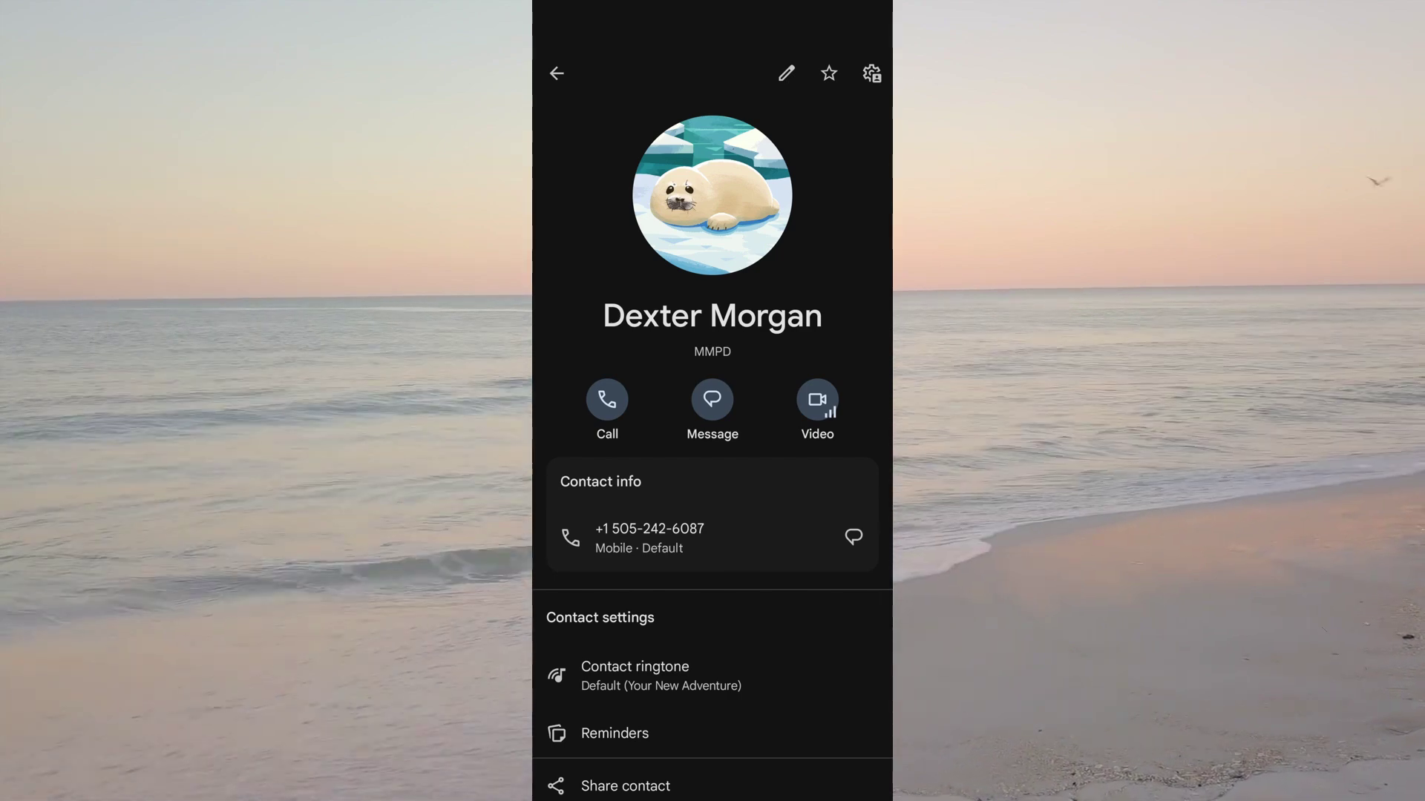
Share the contact from Google Contacts as a single .vcf file.
{"action": "scroll", "coordinate": [712, 445], "scroll_direction": "down", "scroll_amount": 3}
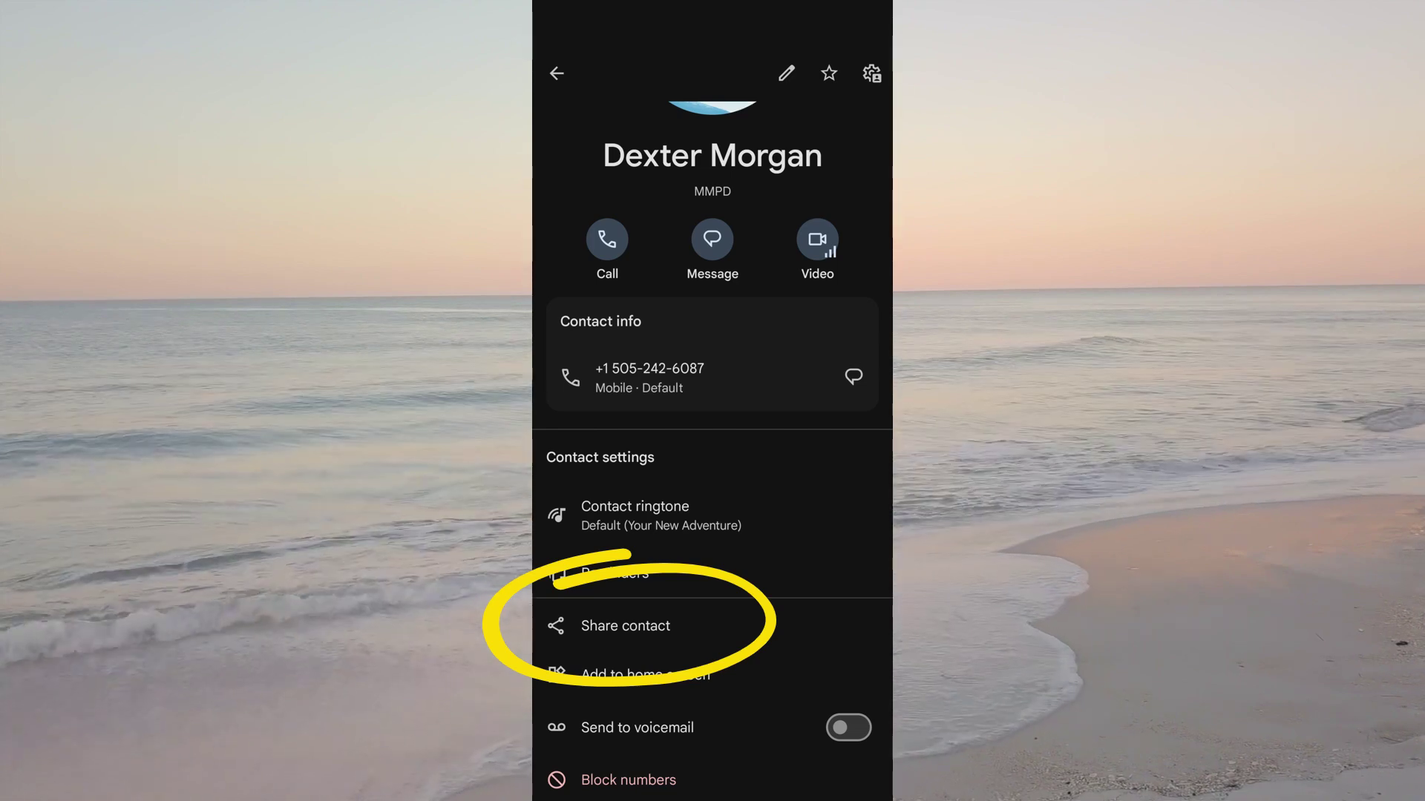
{"action": "left_click", "coordinate": [626, 625]}
{"action": "left_click", "coordinate": [803, 598]}
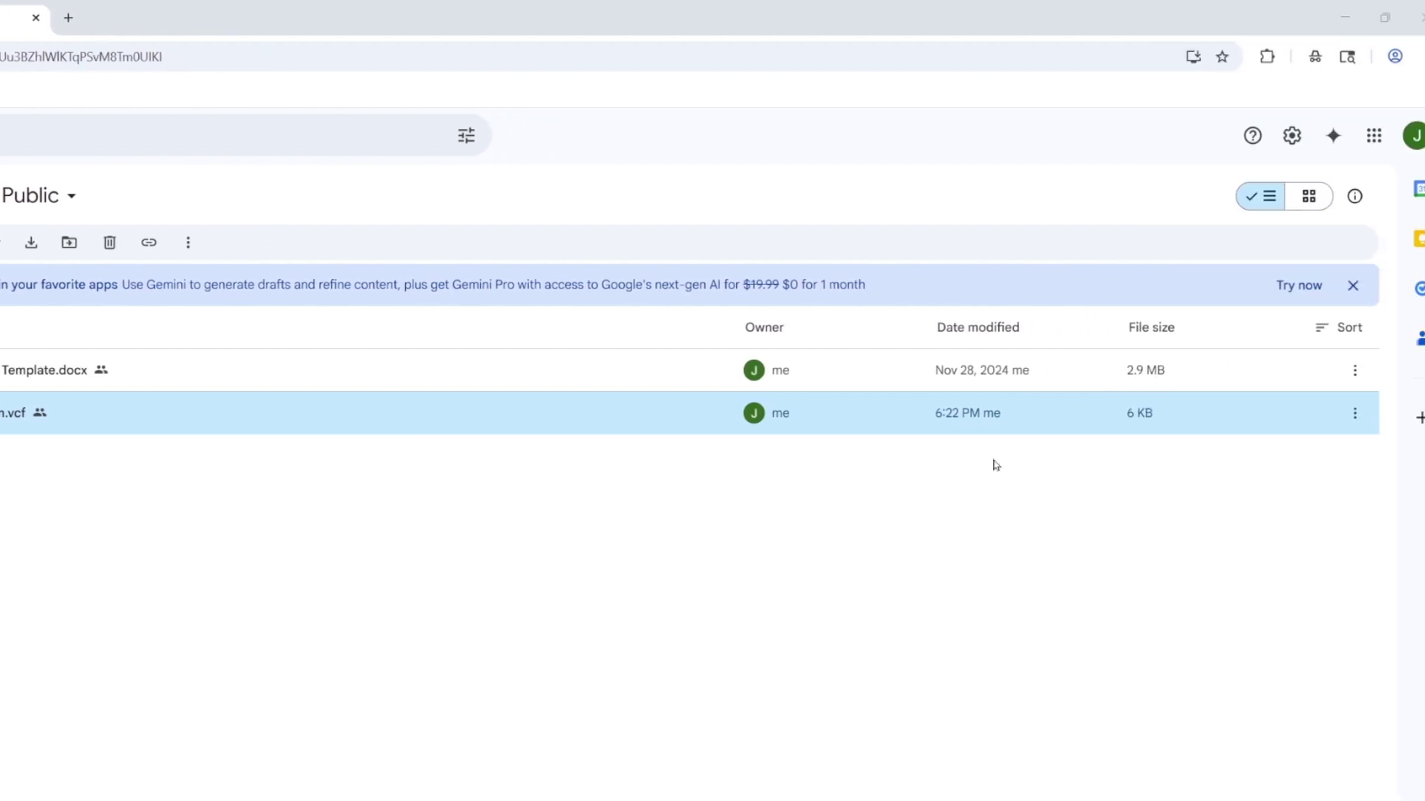
Give the .vcf file 'Anyone with the link' access and copy its share link.
{"action": "left_click", "coordinate": [1356, 414]}
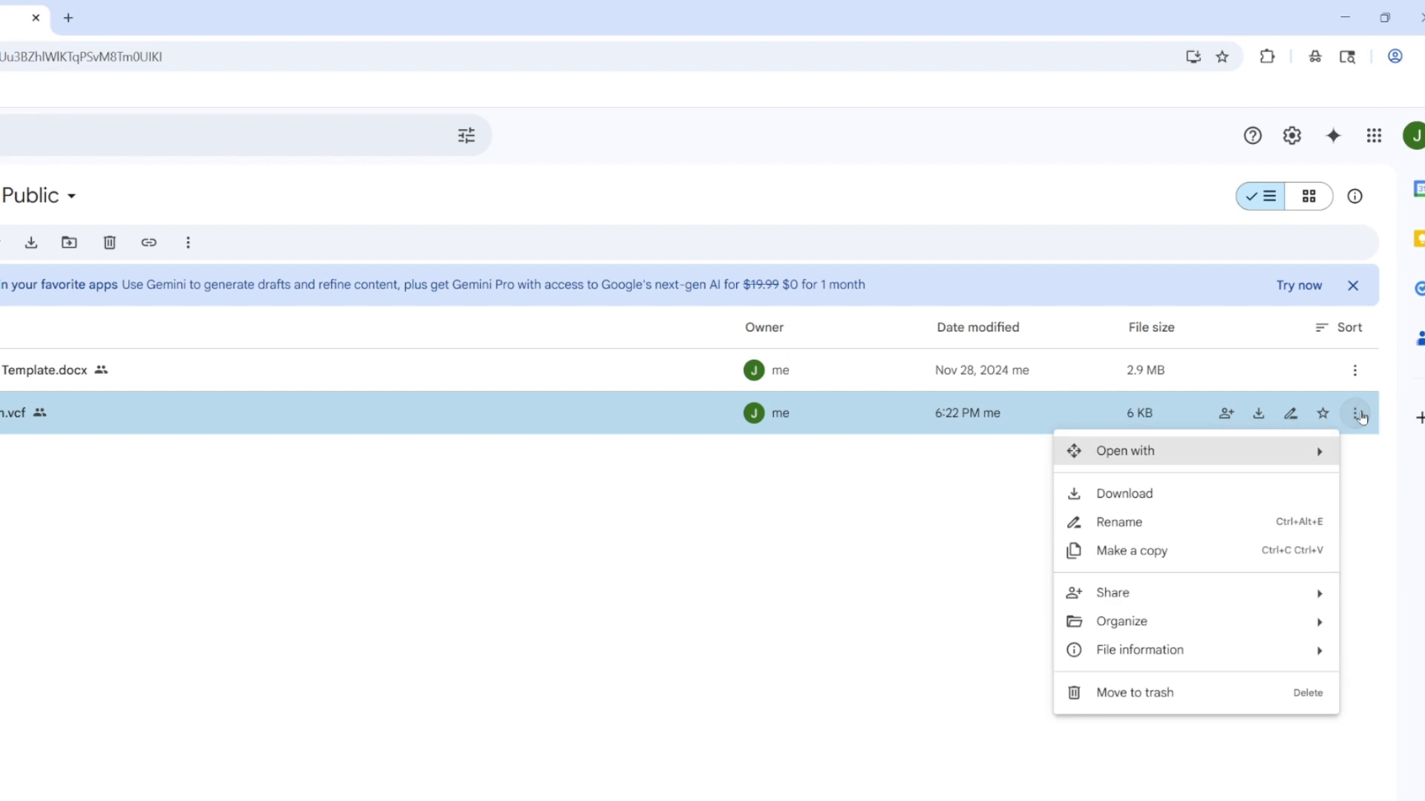
{"action": "mouse_move", "coordinate": [1168, 598]}
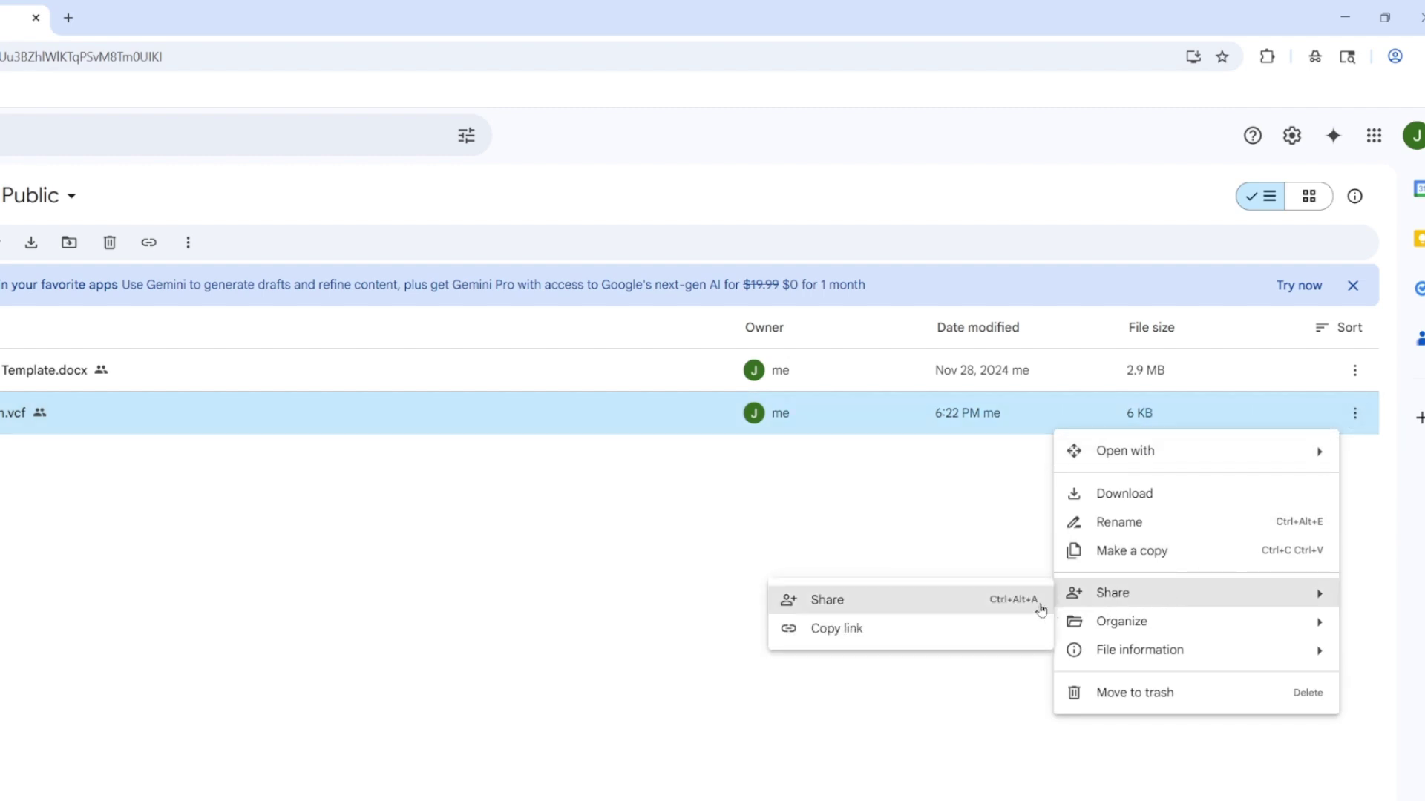
{"action": "left_click", "coordinate": [953, 602]}
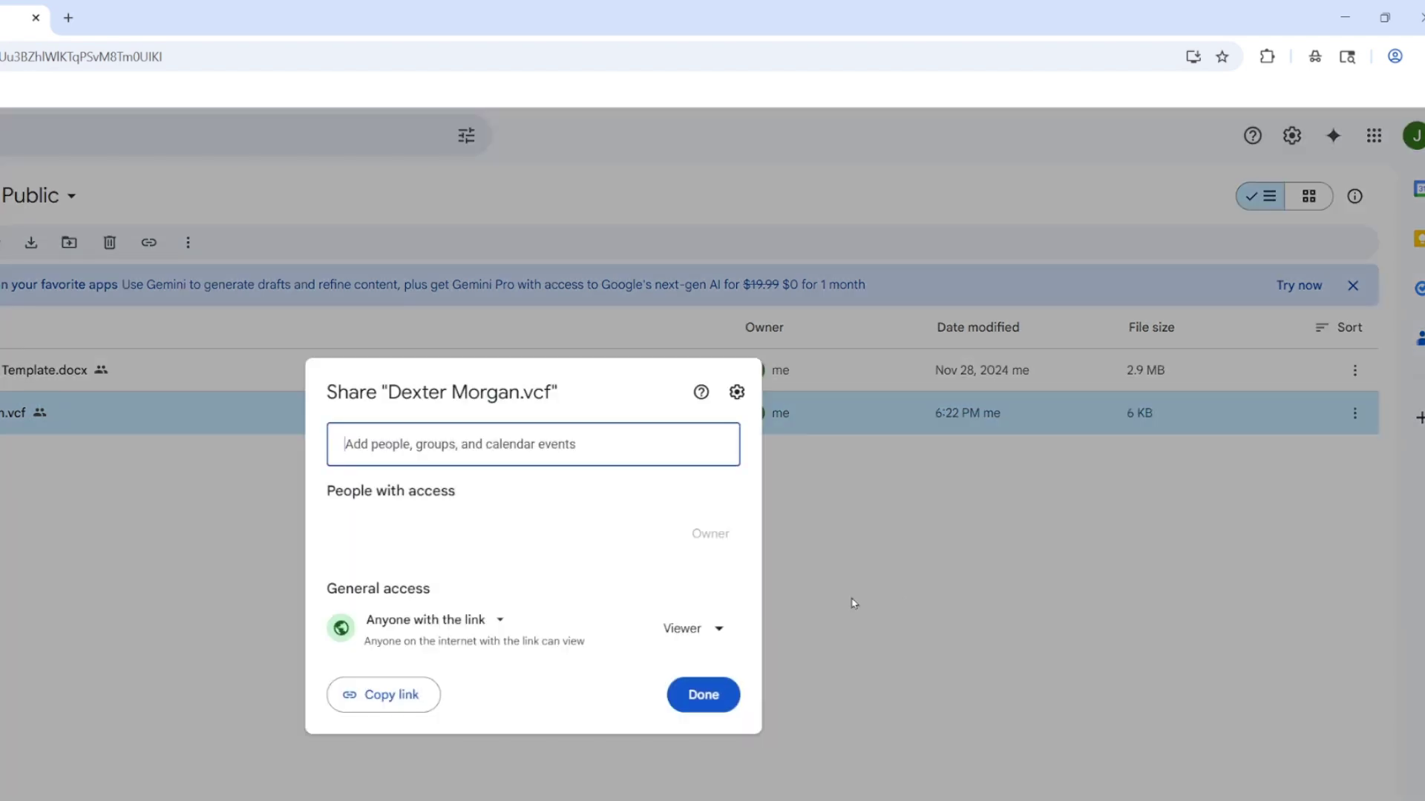
{"action": "left_click", "coordinate": [474, 627]}
{"action": "left_click", "coordinate": [470, 702]}
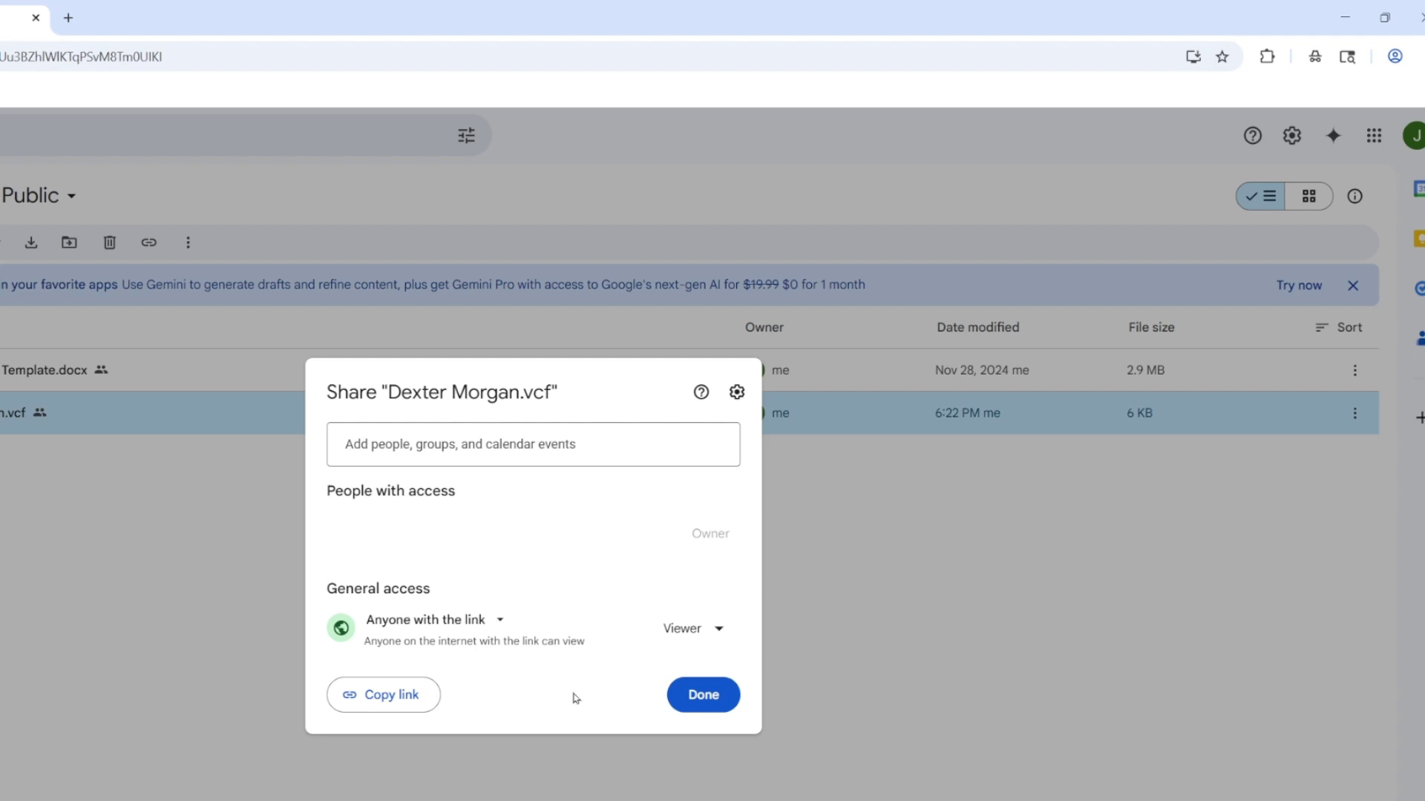
{"action": "left_click", "coordinate": [407, 697]}
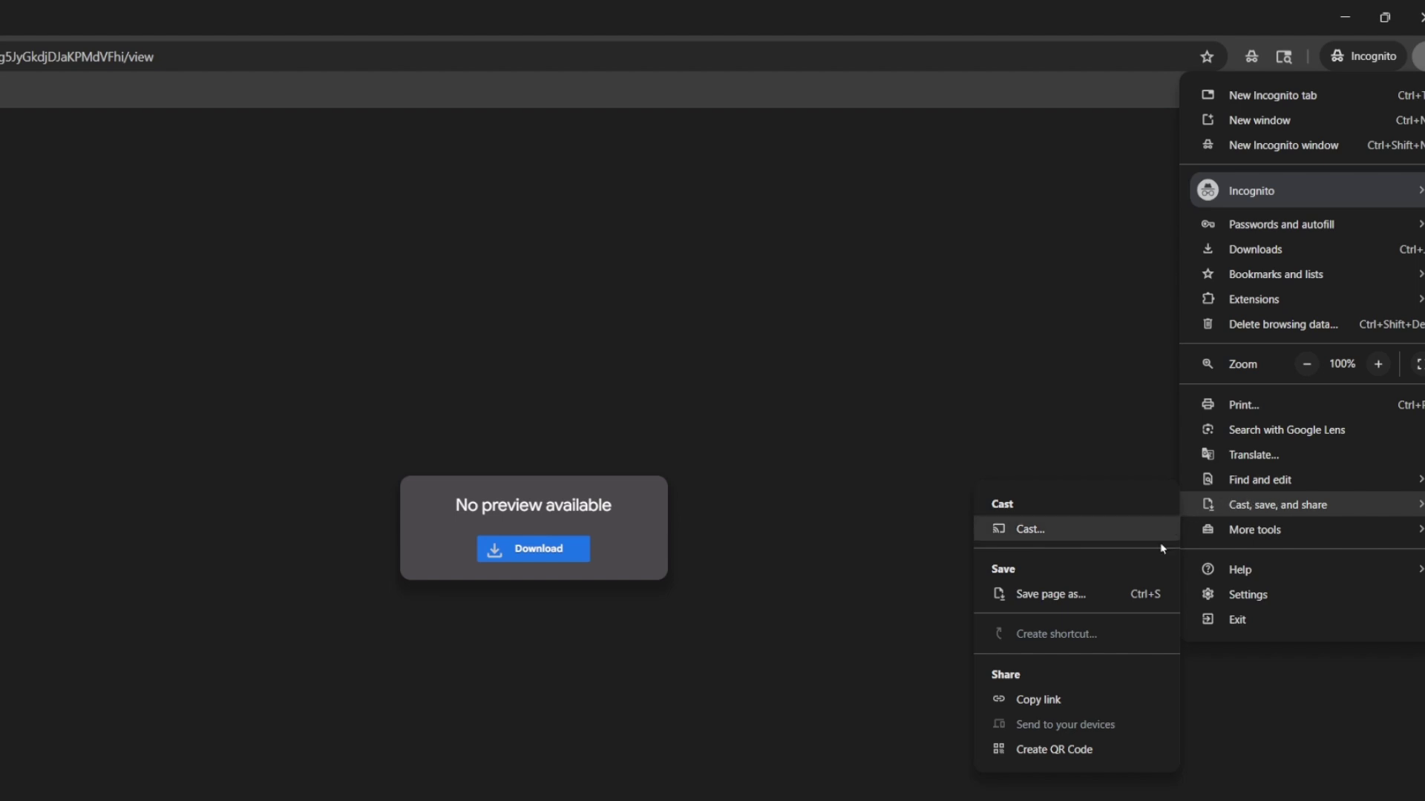
Generate a QR code for the shared .vcf file's Drive view page.
{"action": "left_click", "coordinate": [1076, 750]}
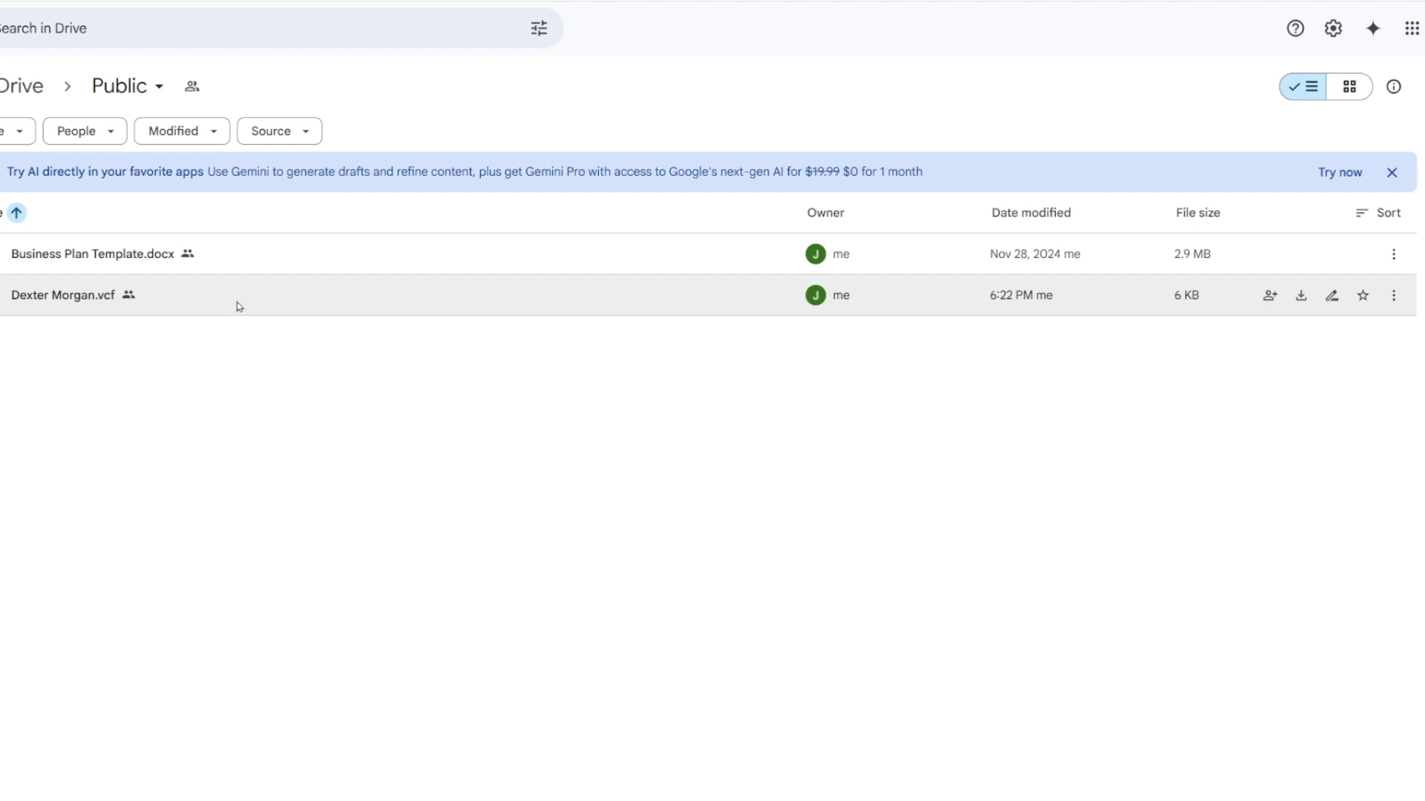
Upload MIP Awards.pdf into the Drive Public folder and open its sharing settings.
{"action": "left_click", "coordinate": [1269, 297]}
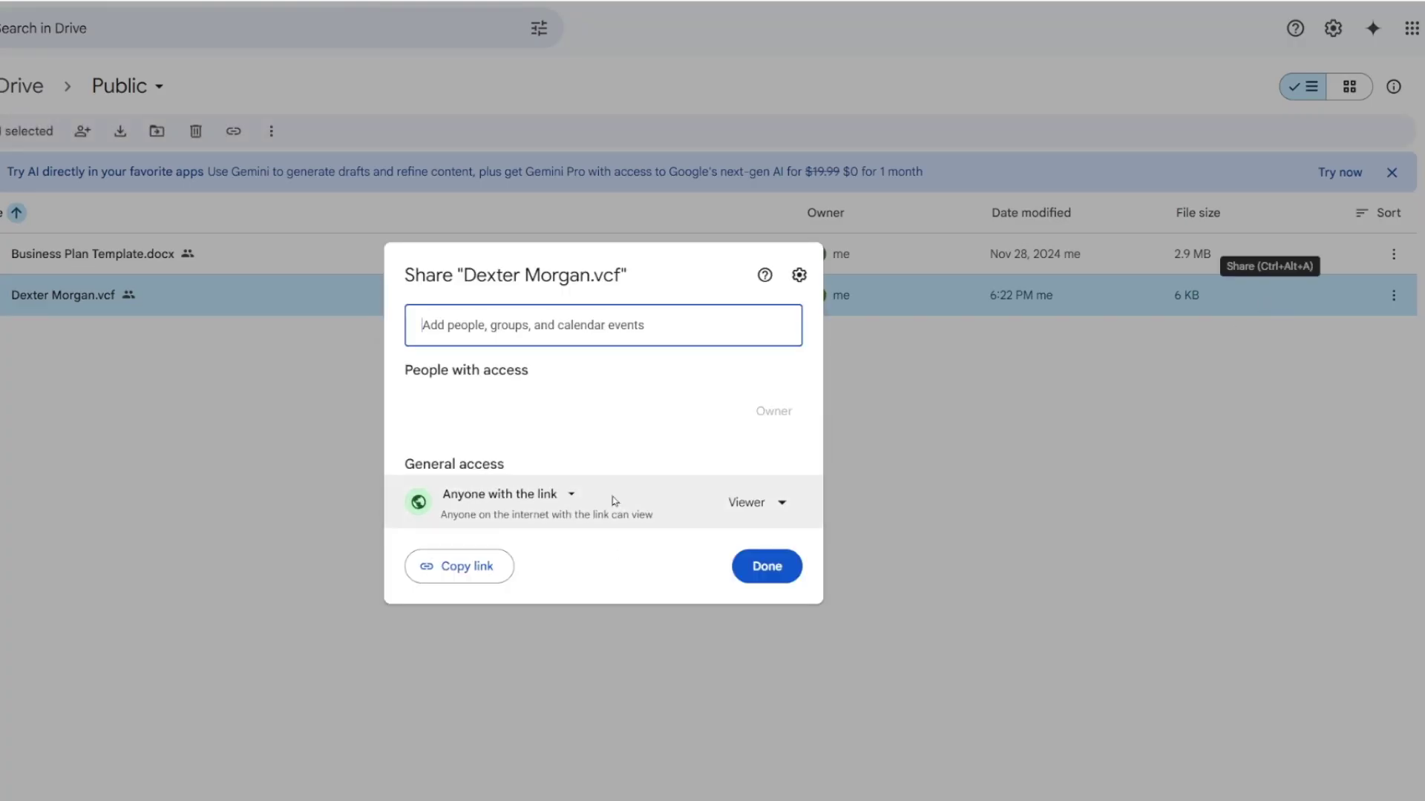
{"action": "left_click", "coordinate": [766, 567]}
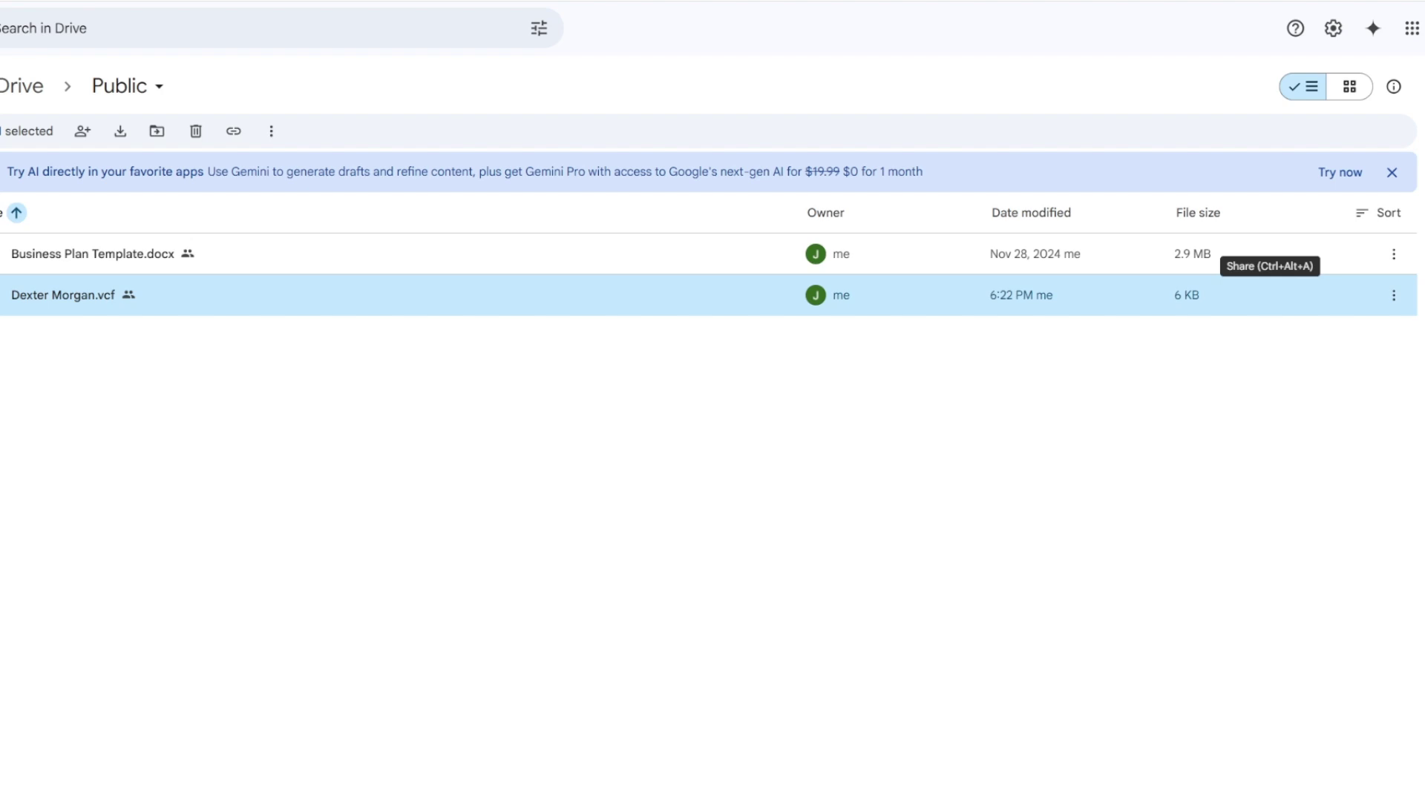
{"action": "left_click_drag", "start_coordinate": [0, 519], "coordinate": [579, 719]}
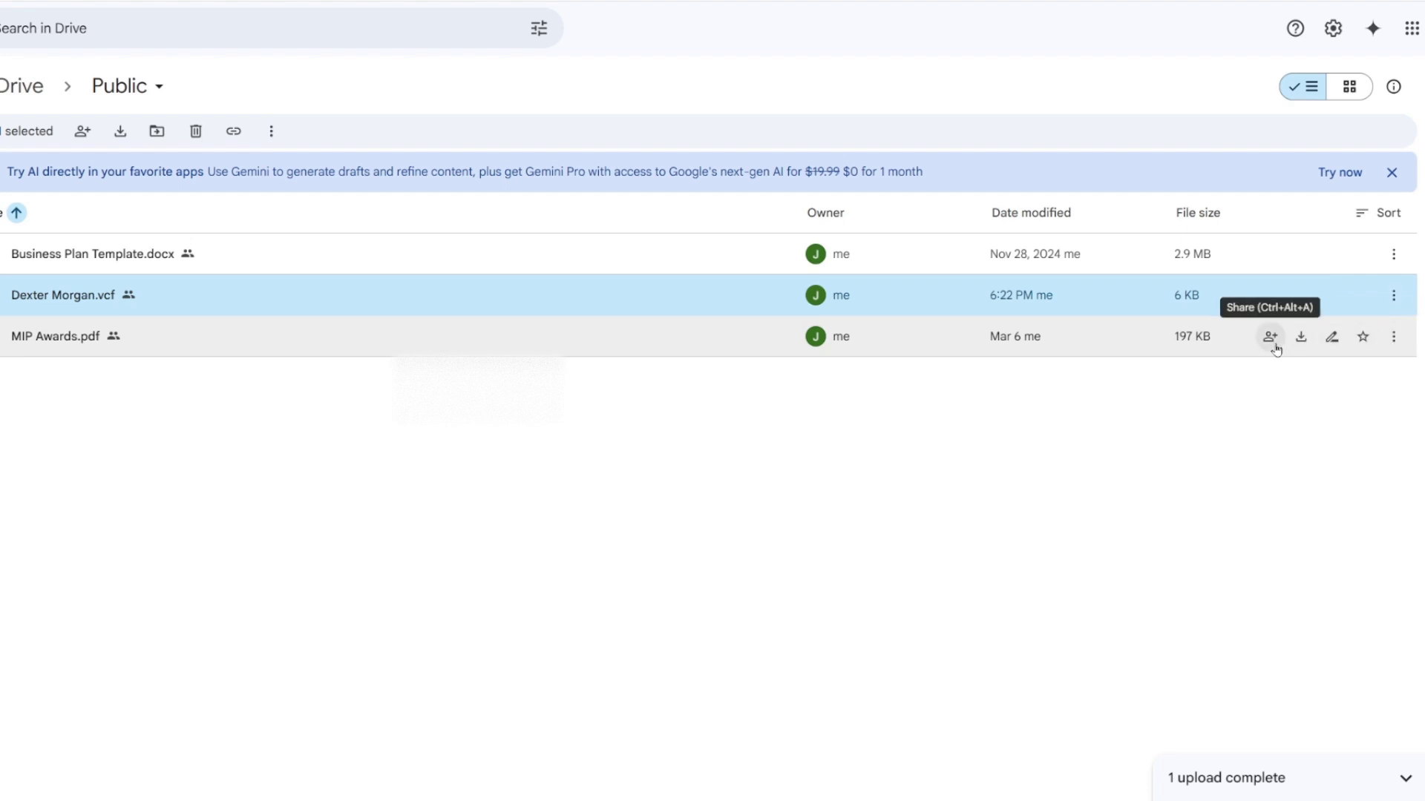
{"action": "left_click", "coordinate": [1271, 337]}
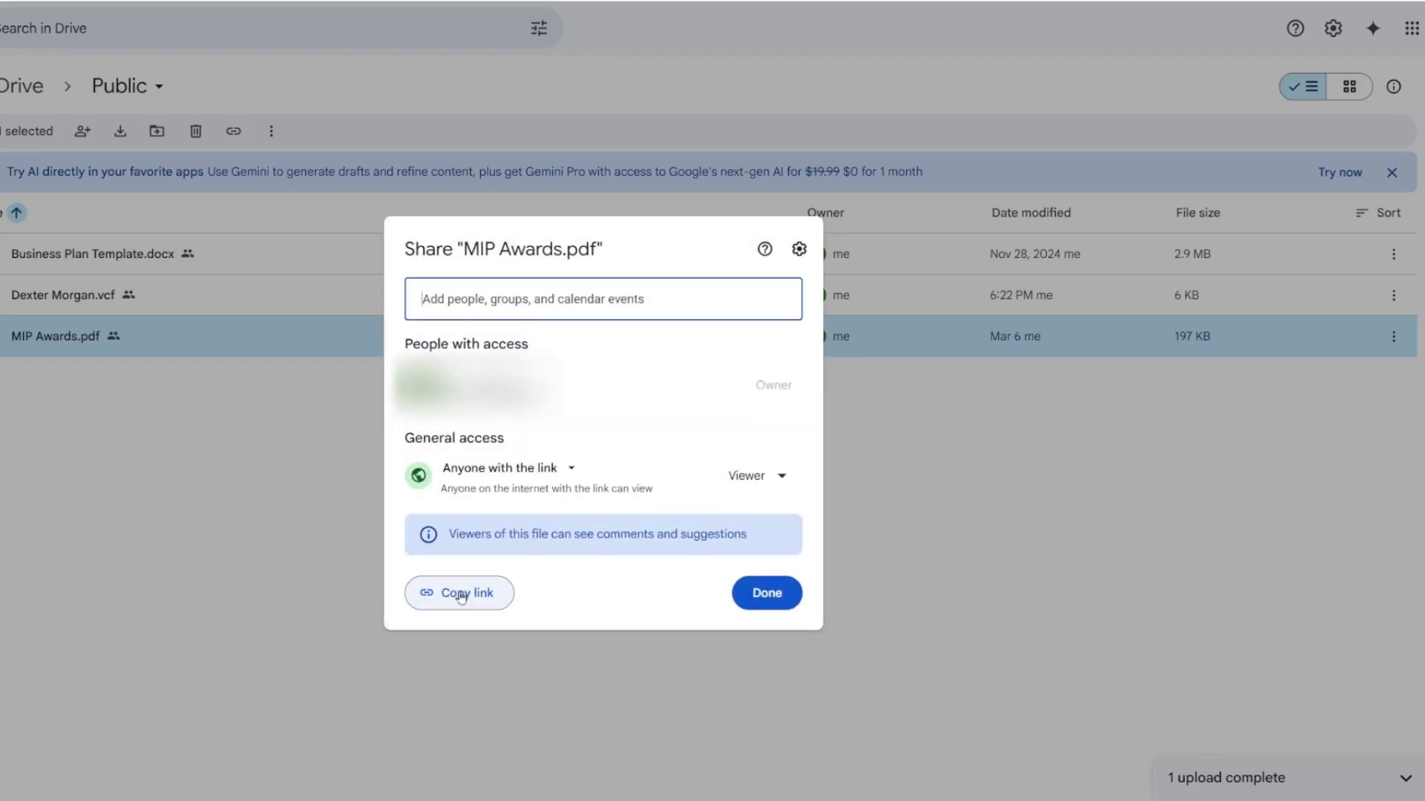
Copy the MIP Awards.pdf share link and open it in a new tab.
{"action": "left_click", "coordinate": [461, 594]}
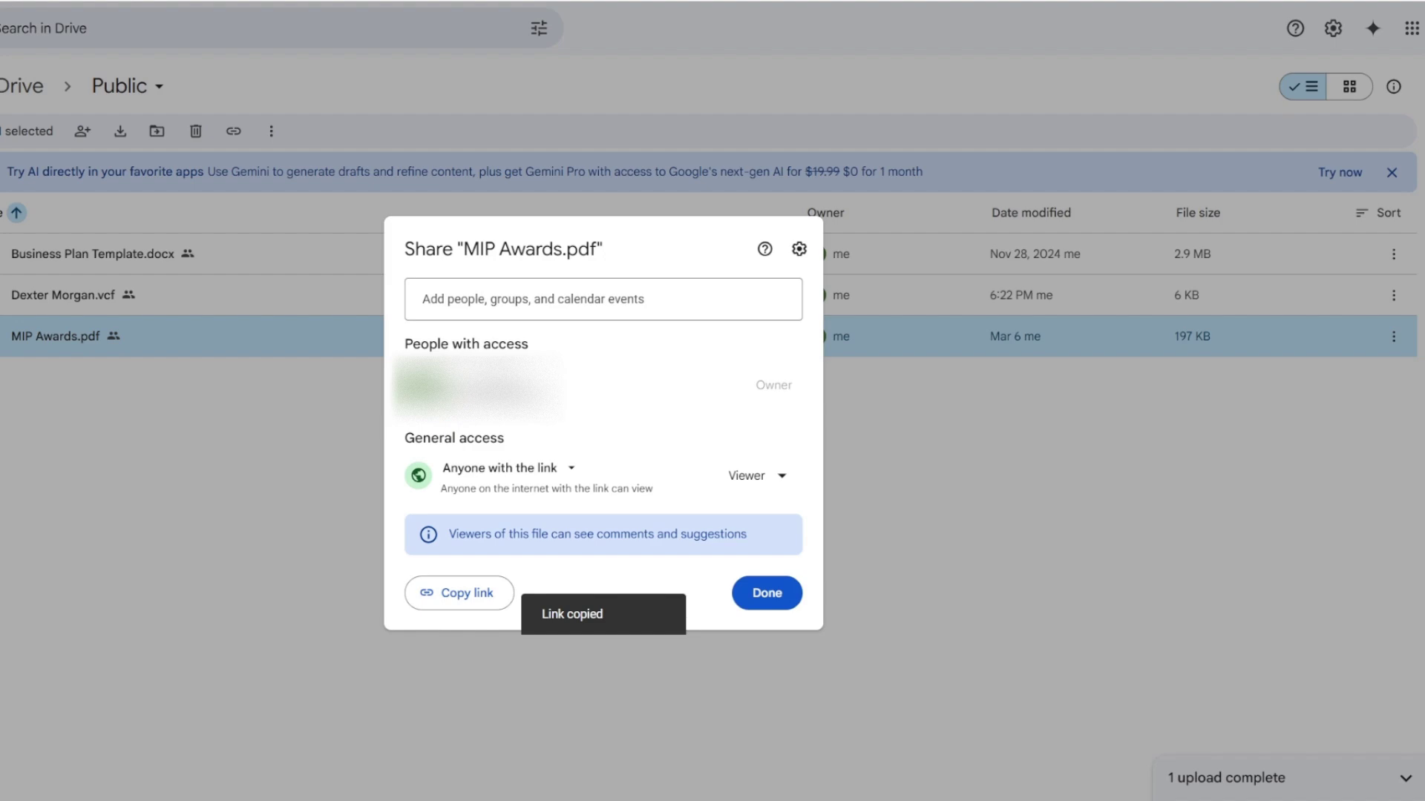
{"action": "key", "text": "ctrl+t"}
{"action": "key", "text": "ctrl+v"}
{"action": "key", "text": "Return"}
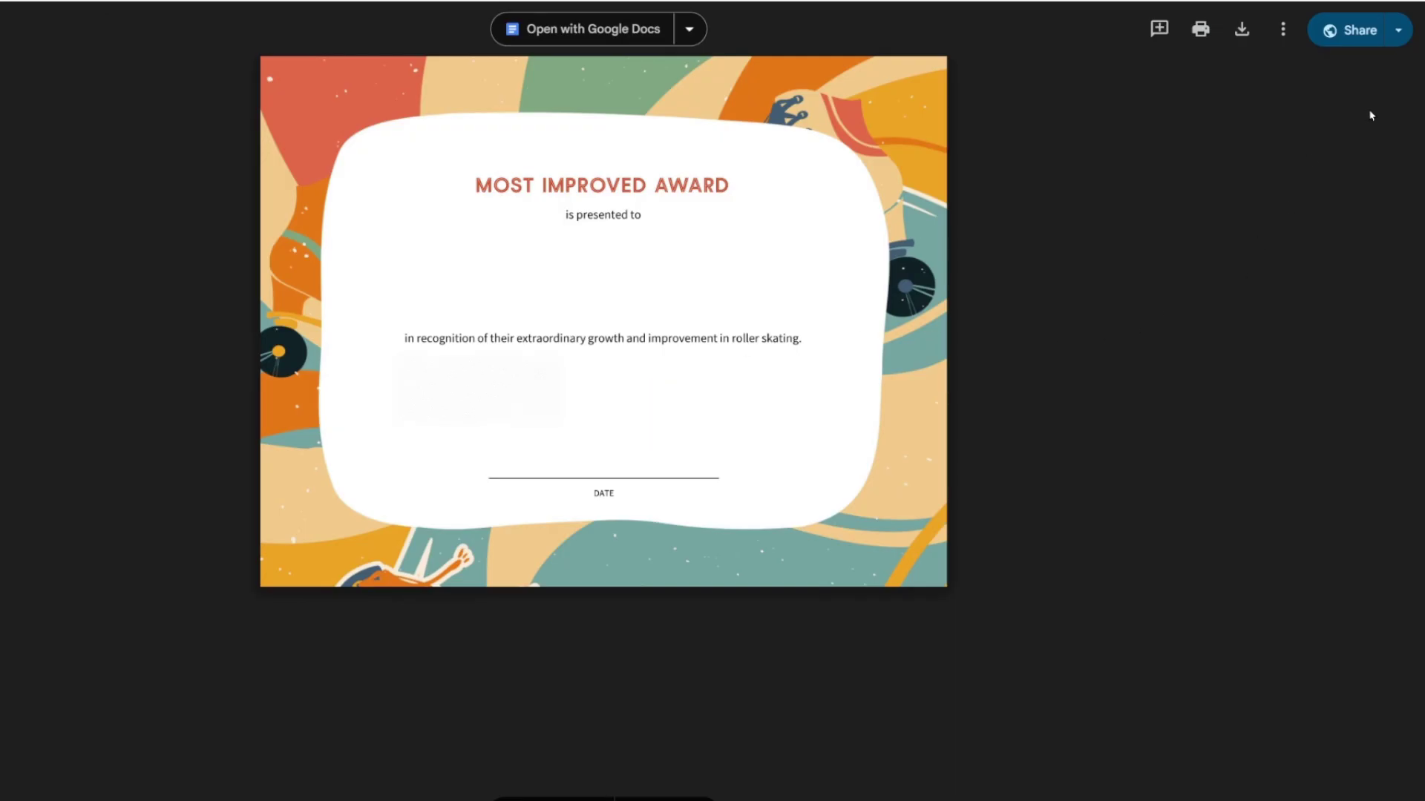
Generate a QR code for the MIP Awards PDF page.
{"action": "key", "text": "alt+f"}
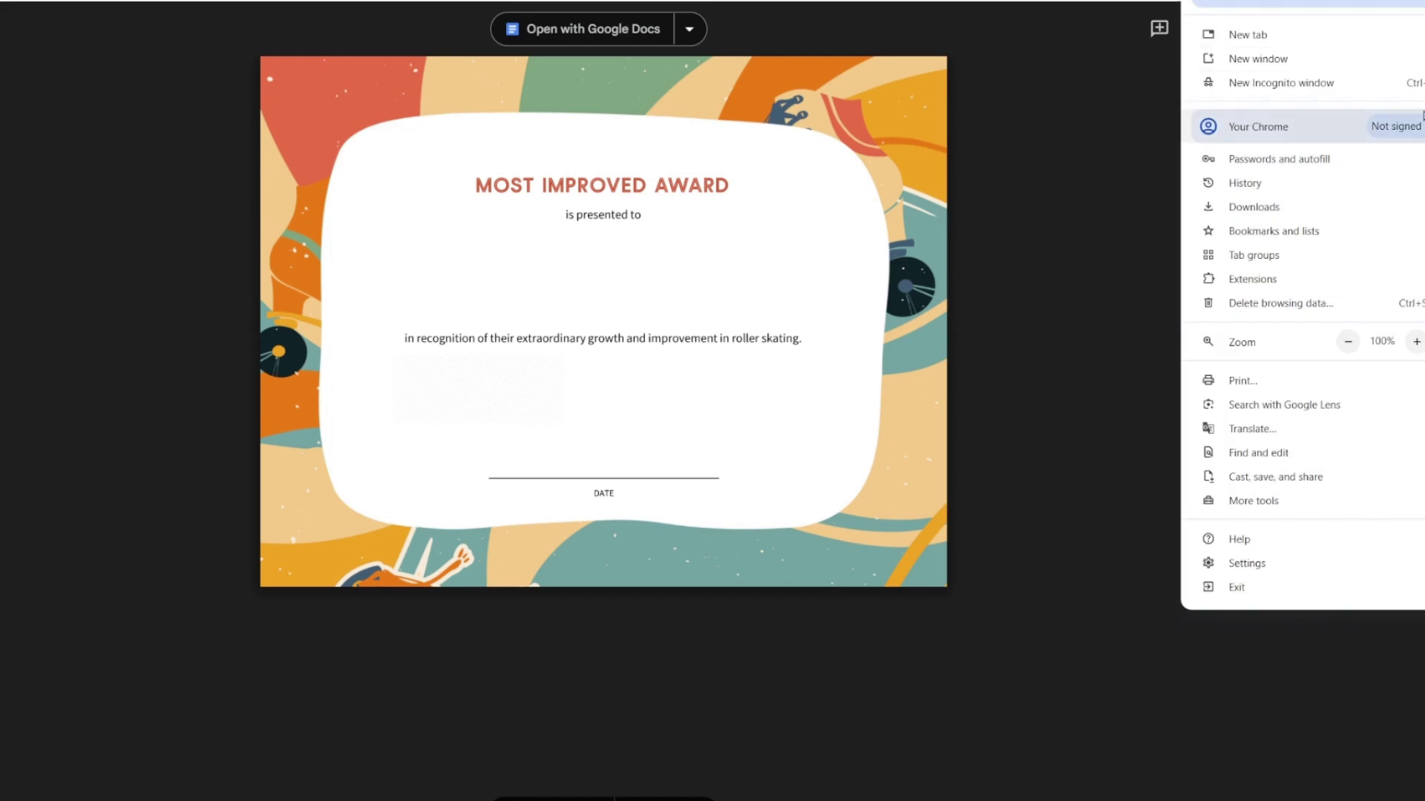
{"action": "mouse_move", "coordinate": [1311, 477]}
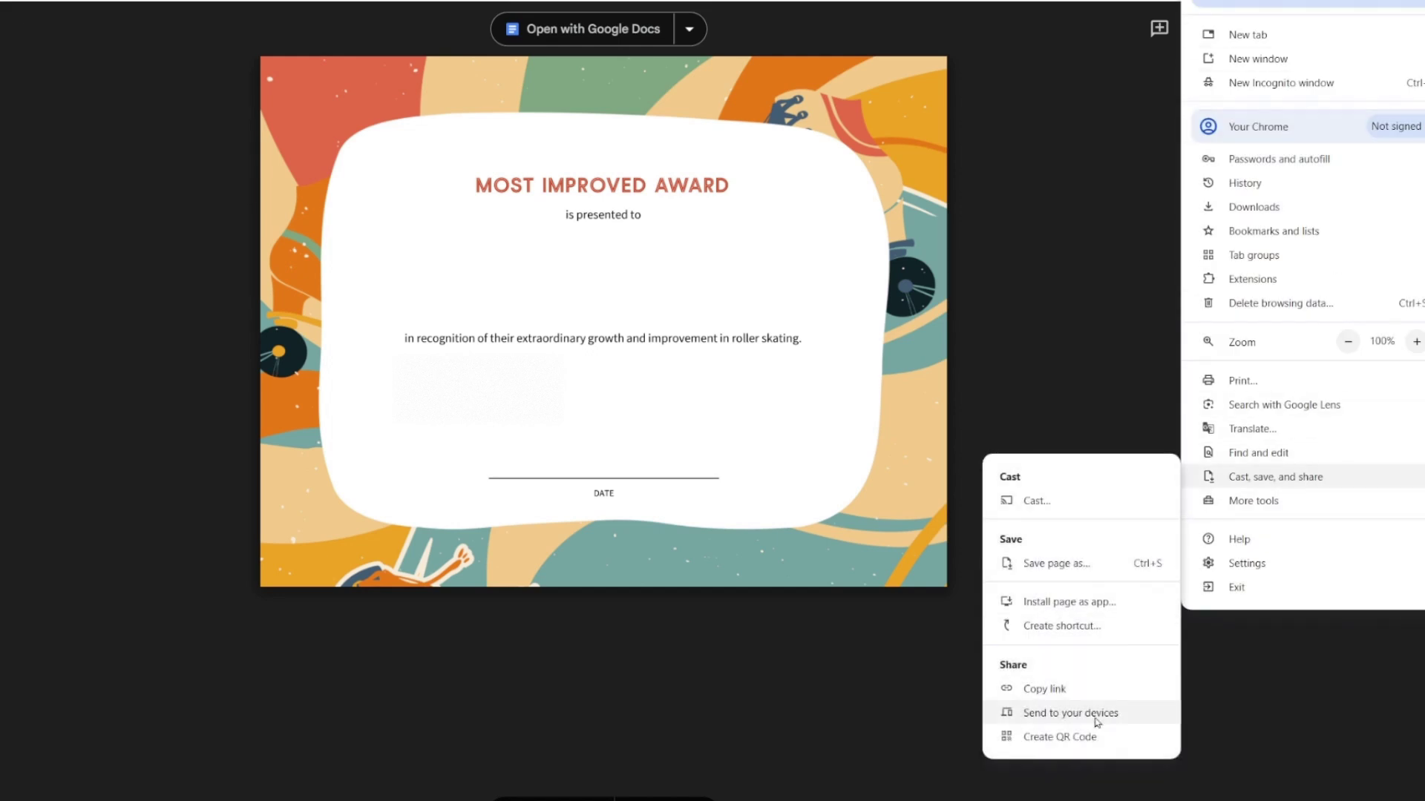
{"action": "left_click", "coordinate": [1089, 741]}
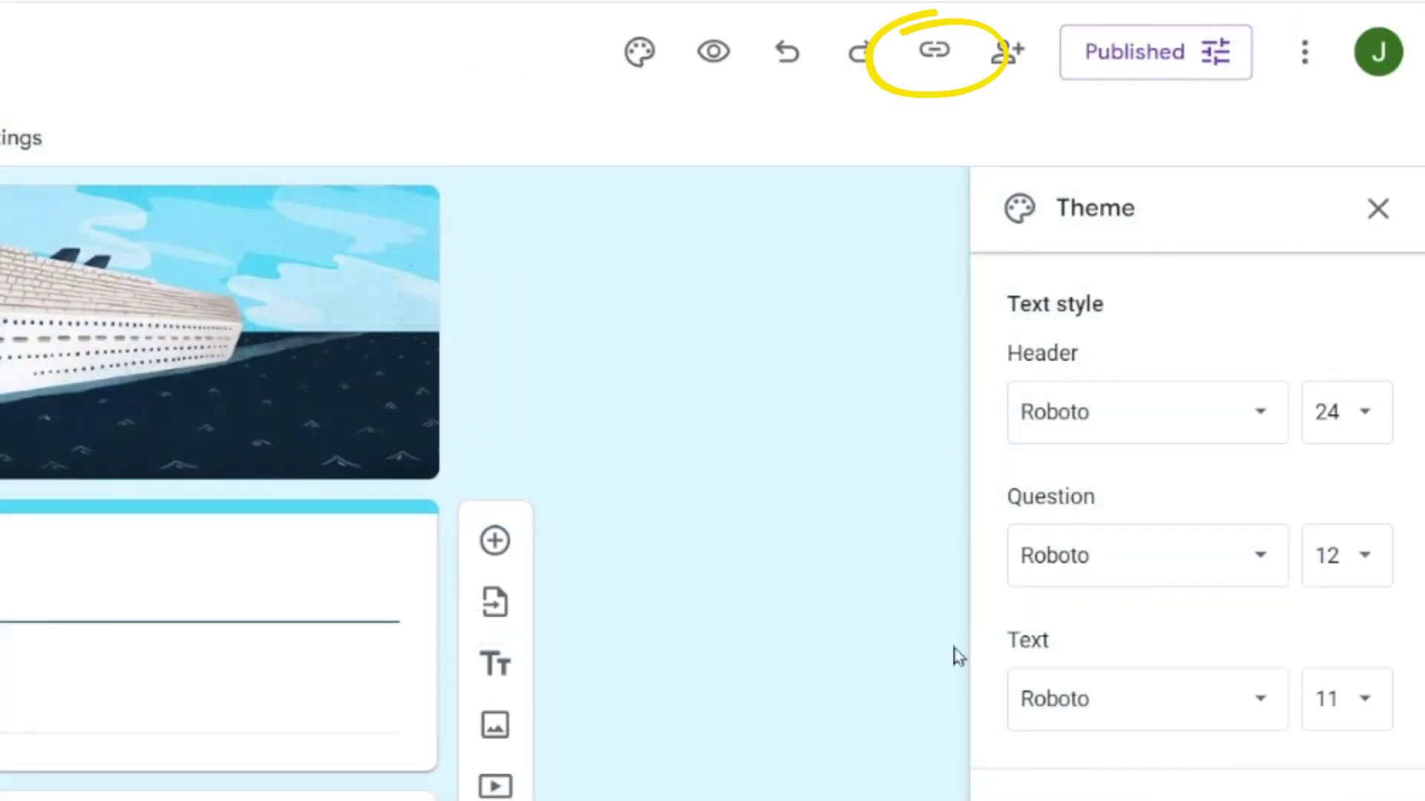
Shorten the 'Get Started' form's responder link to a forms.gle address and copy it.
{"action": "left_click", "coordinate": [934, 54]}
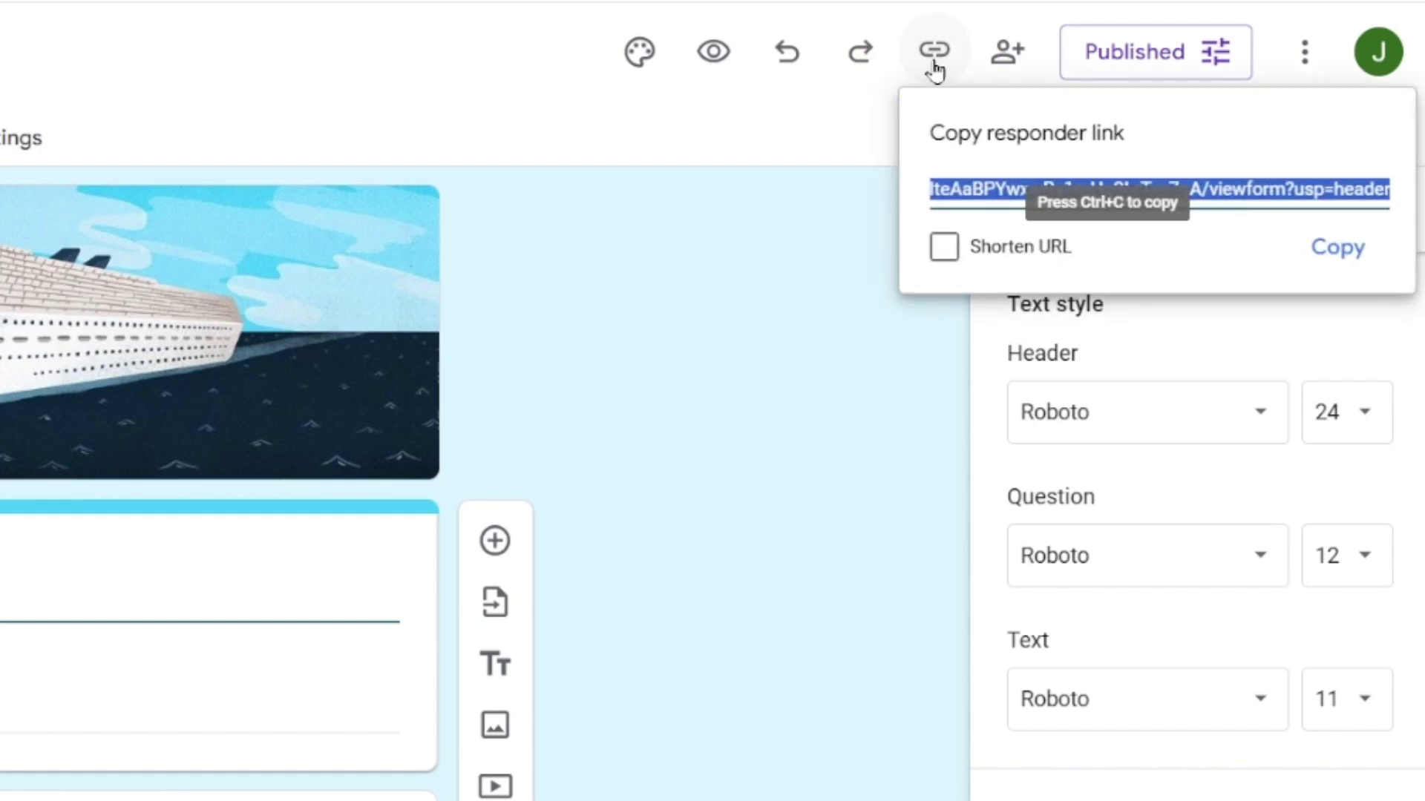
{"action": "left_click", "coordinate": [945, 250]}
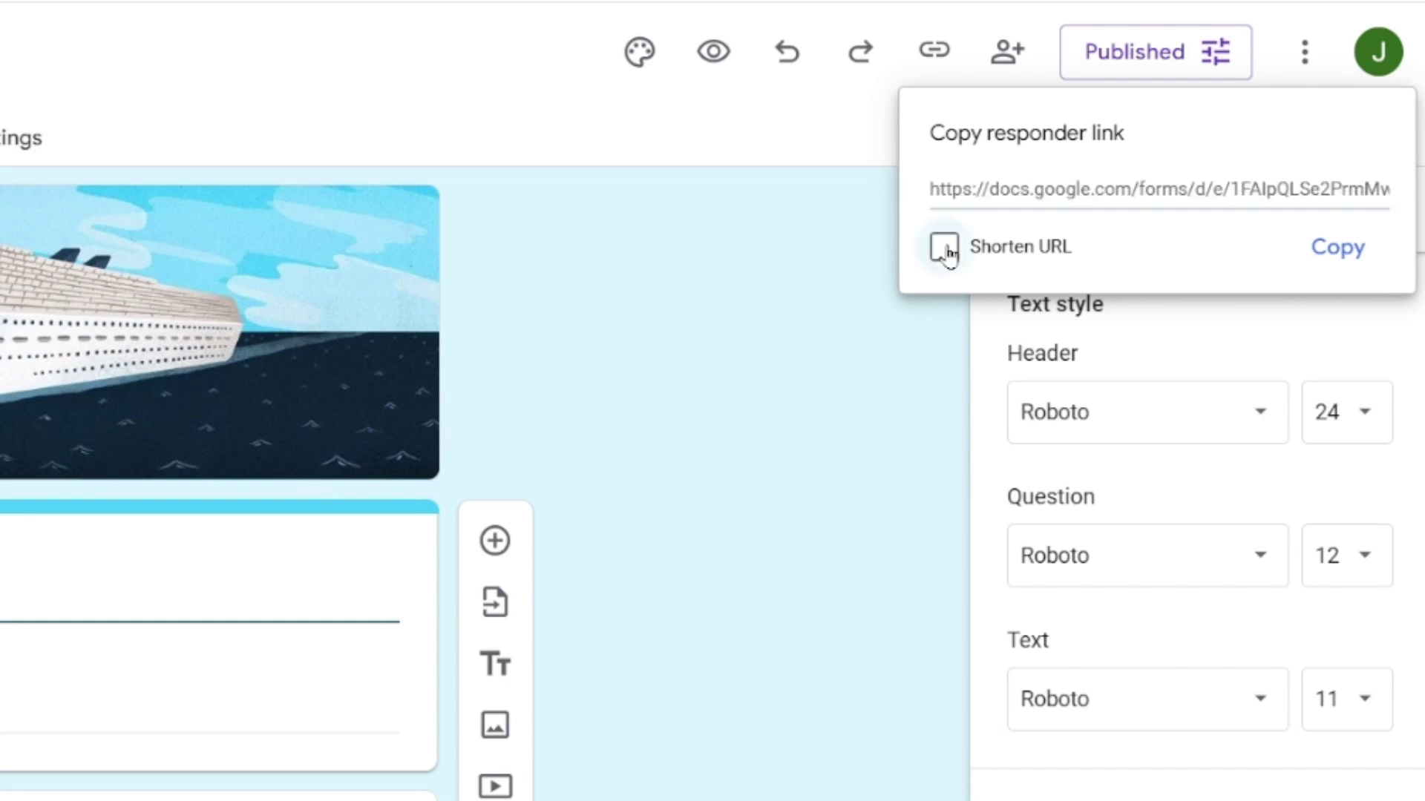
{"action": "left_click", "coordinate": [1340, 251]}
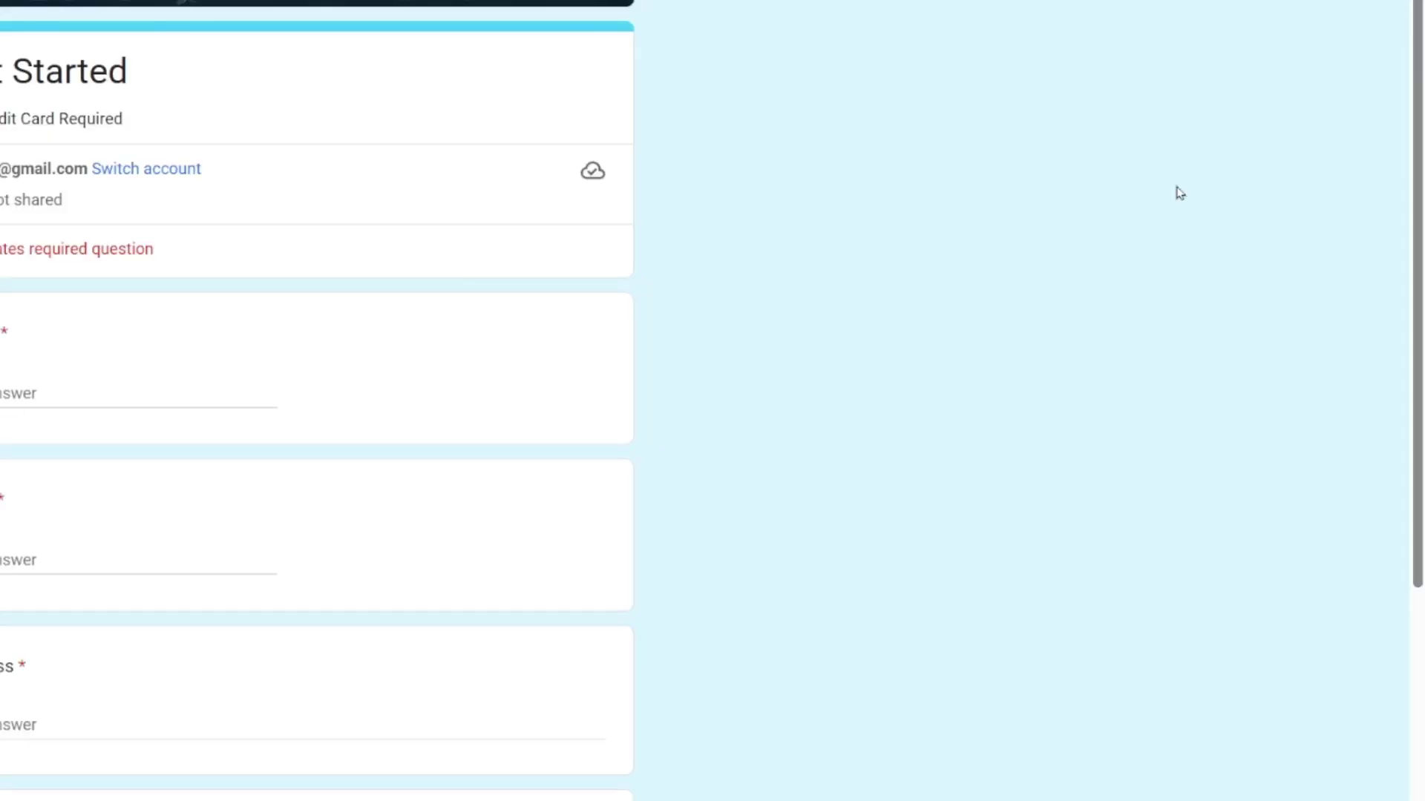
Generate a Chrome QR code for the live 'Get Started' form page.
{"action": "key", "text": "alt+f"}
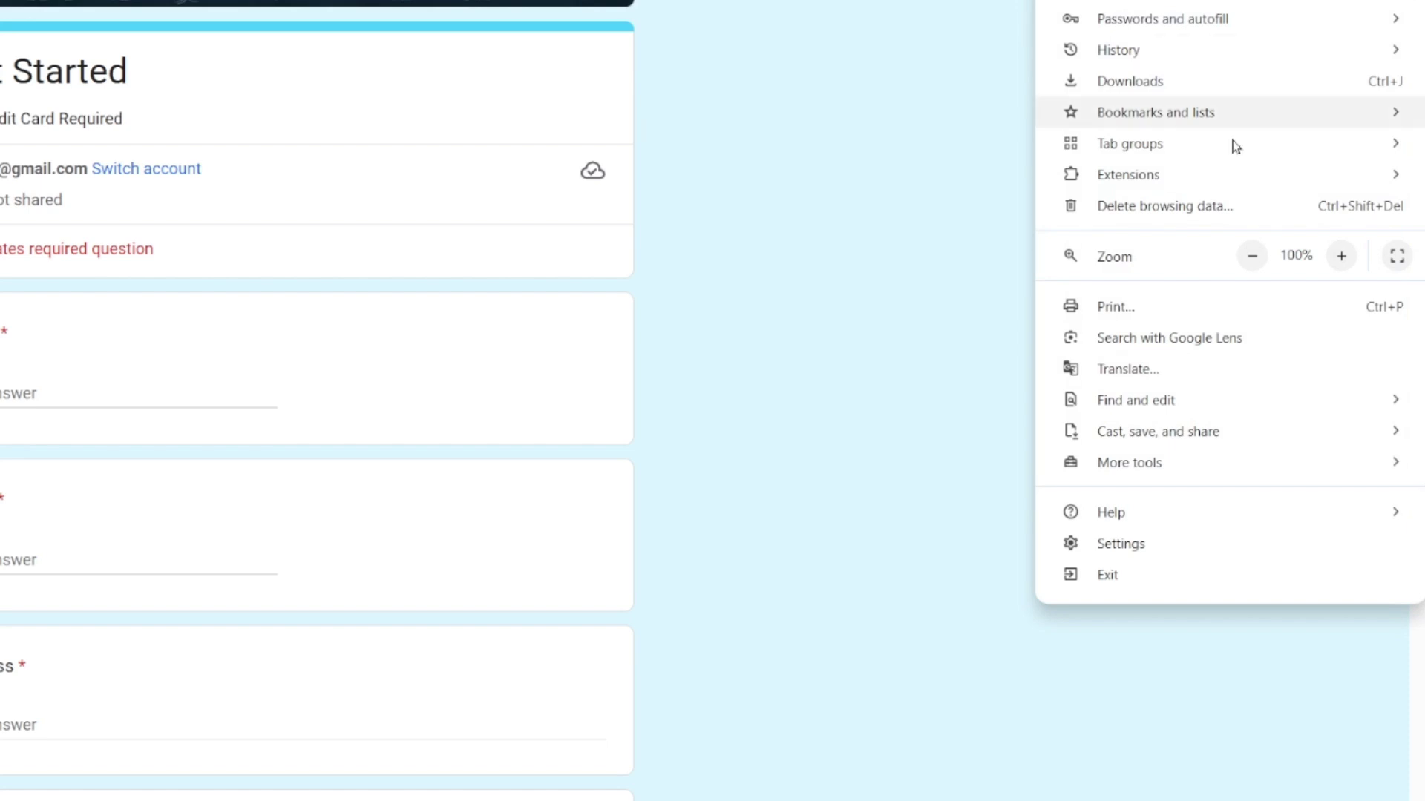
{"action": "mouse_move", "coordinate": [1171, 437]}
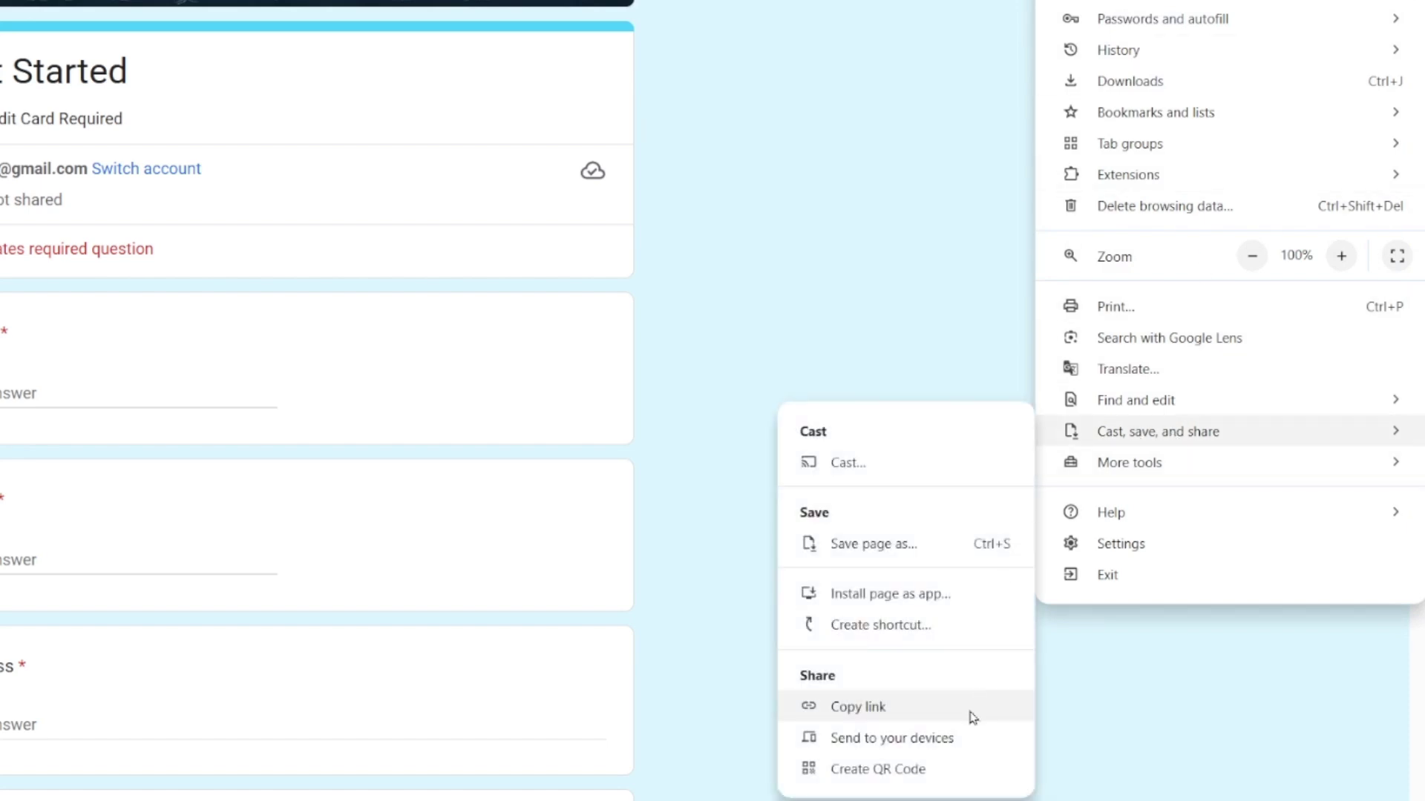
{"action": "left_click", "coordinate": [938, 769]}
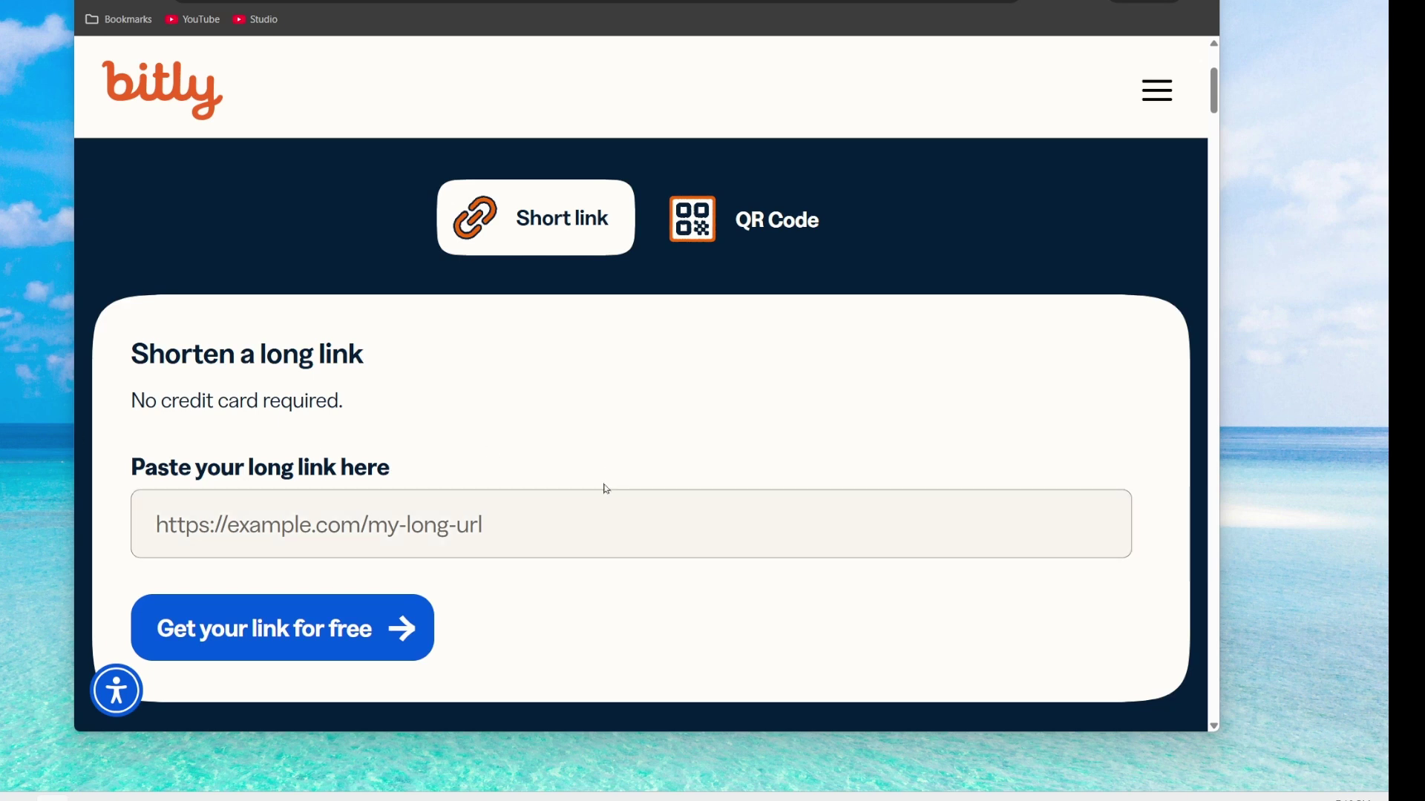
{"action": "left_click", "coordinate": [527, 525]}
{"action": "key", "text": "ctrl+v"}
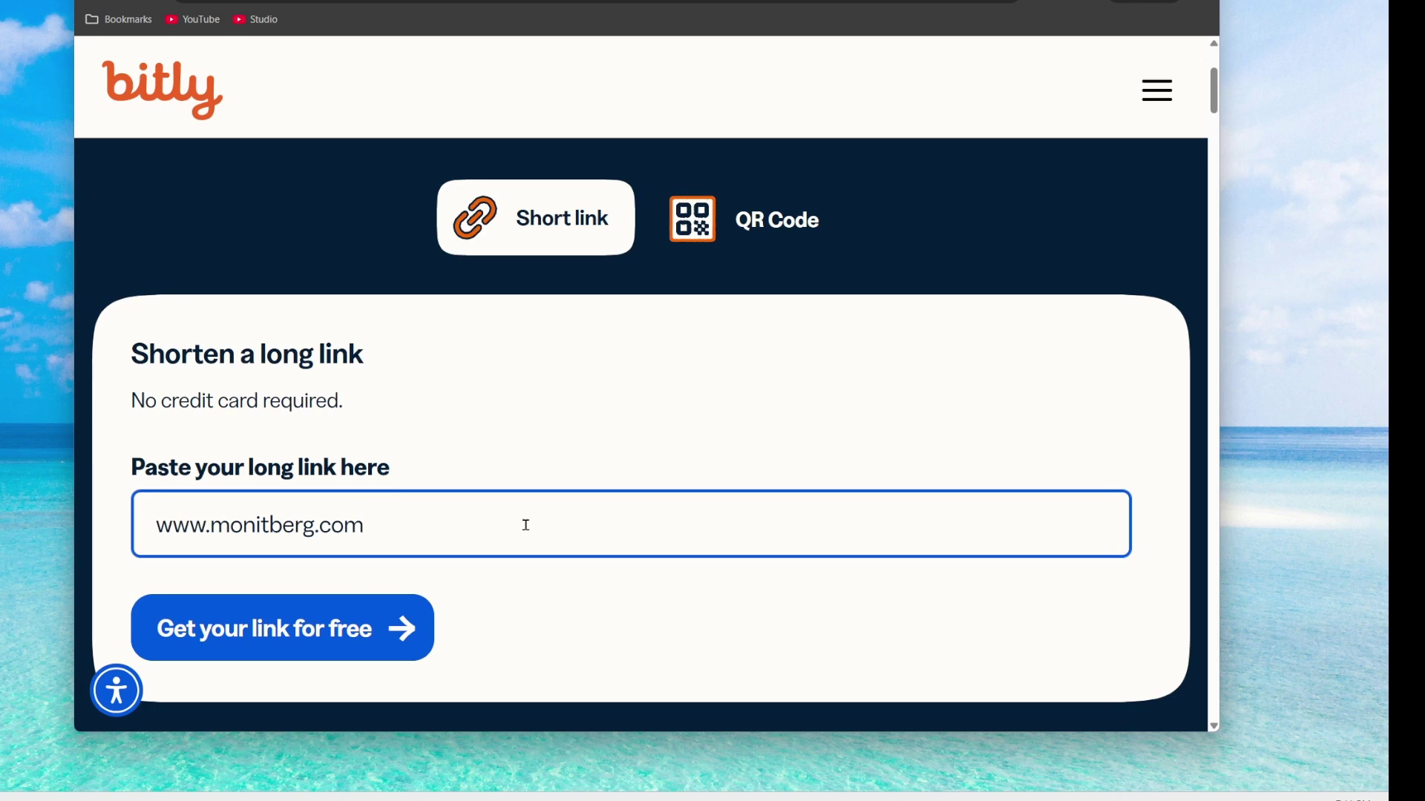
{"action": "left_click", "coordinate": [283, 638]}
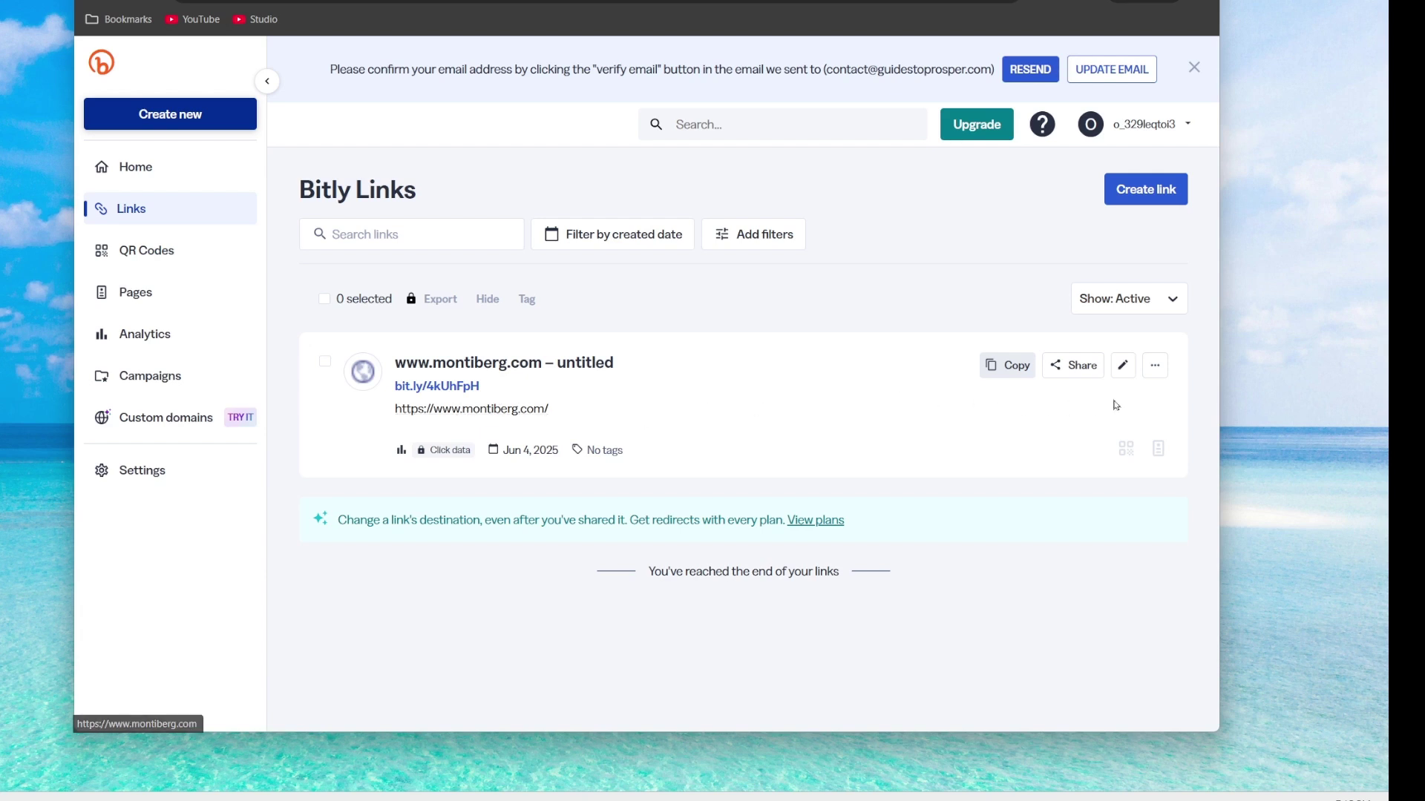
Generate a Bitly QR code for the bit.ly/4kUhFpH montiberg.com link and dismiss the ready dialog.
{"action": "left_click", "coordinate": [1162, 379]}
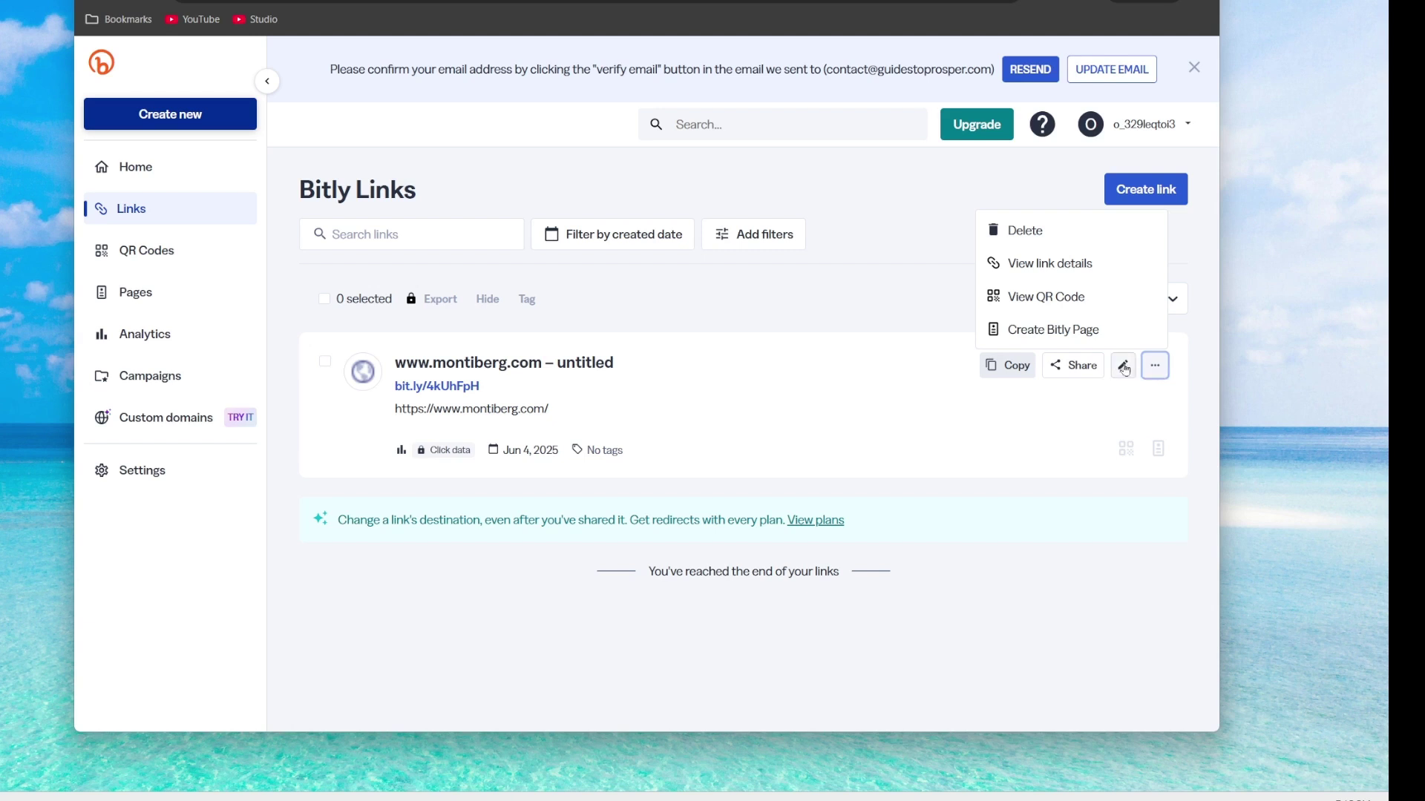
{"action": "left_click", "coordinate": [1078, 309]}
{"action": "scroll", "coordinate": [738, 413], "scroll_direction": "down", "scroll_amount": 1}
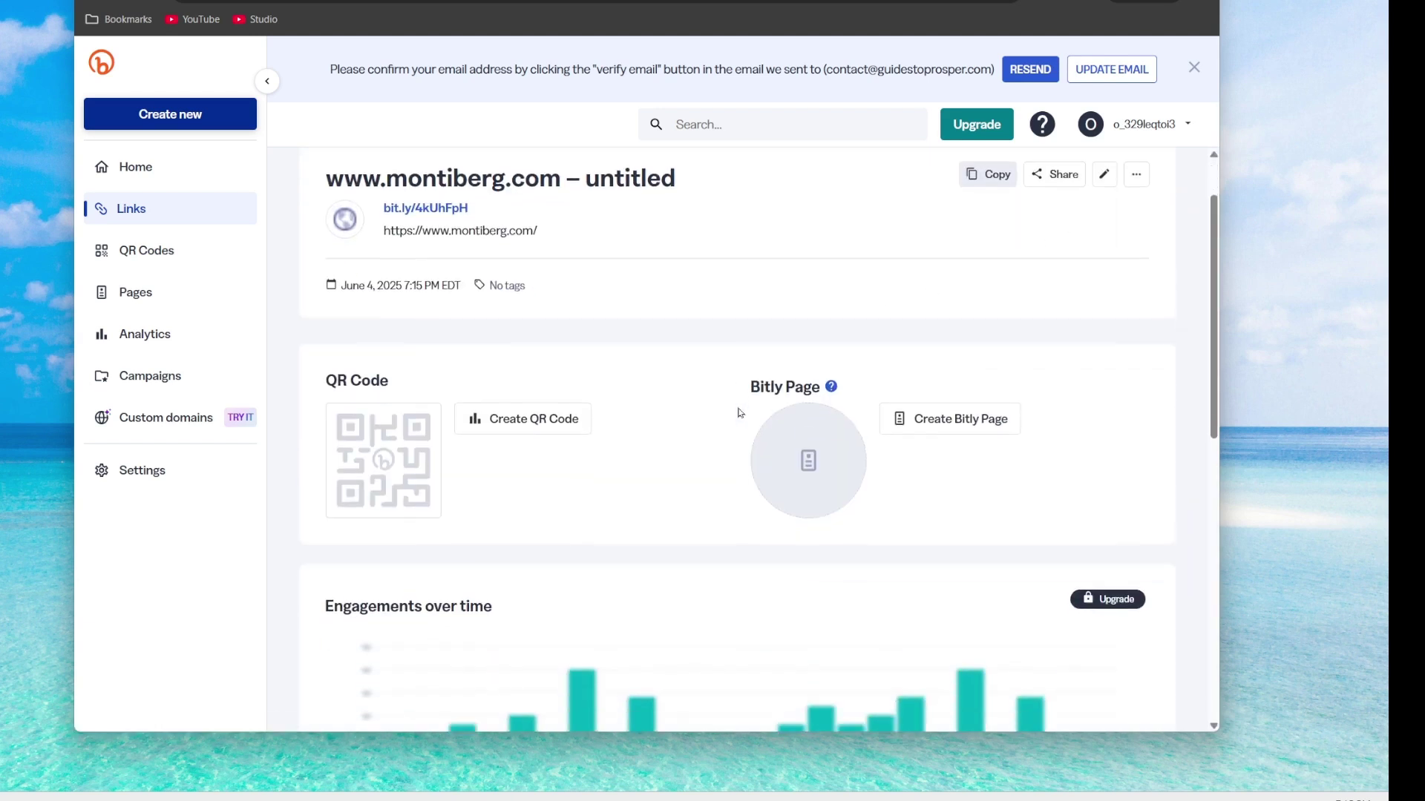
{"action": "scroll", "coordinate": [739, 412], "scroll_direction": "down", "scroll_amount": 1}
{"action": "left_click", "coordinate": [547, 347]}
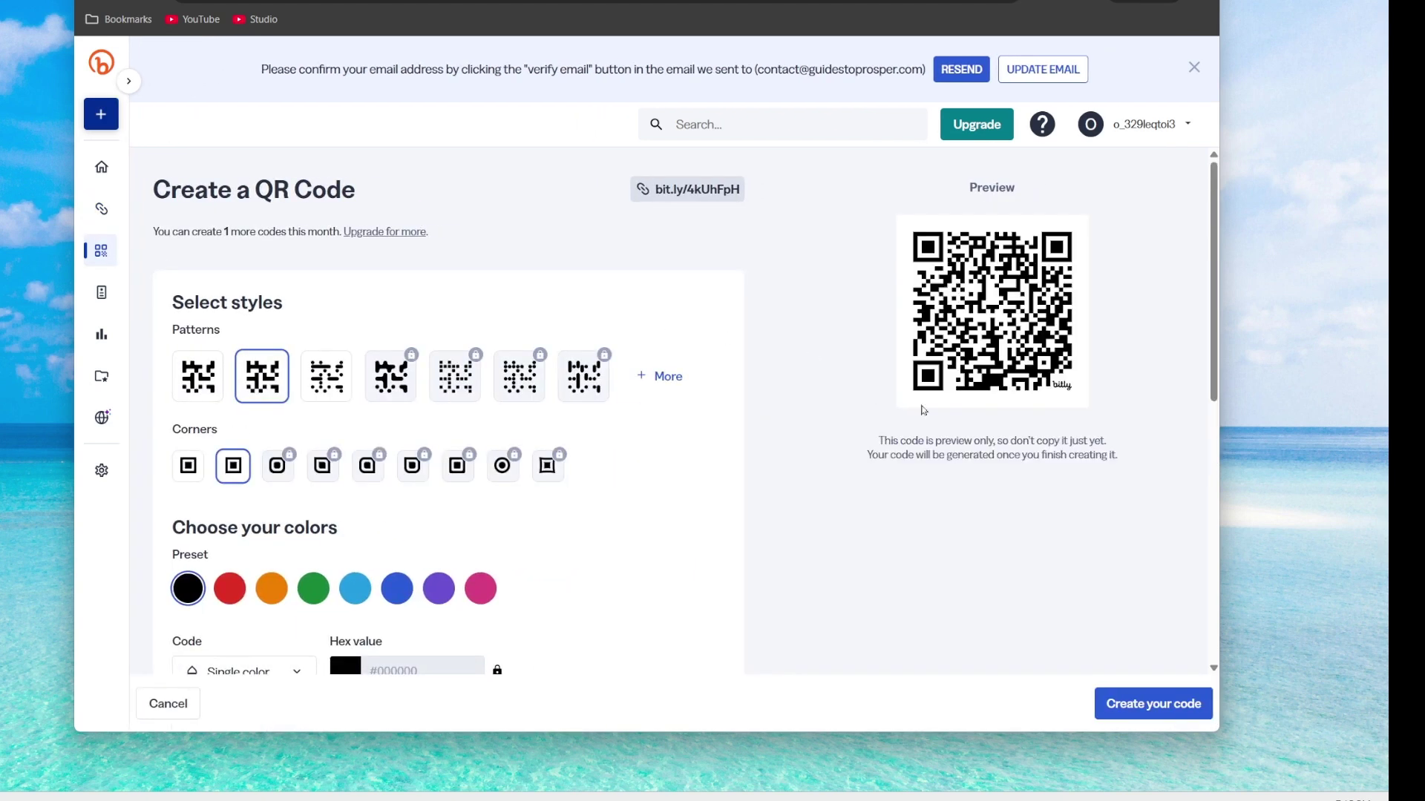
{"action": "scroll", "coordinate": [328, 474], "scroll_direction": "down", "scroll_amount": 2}
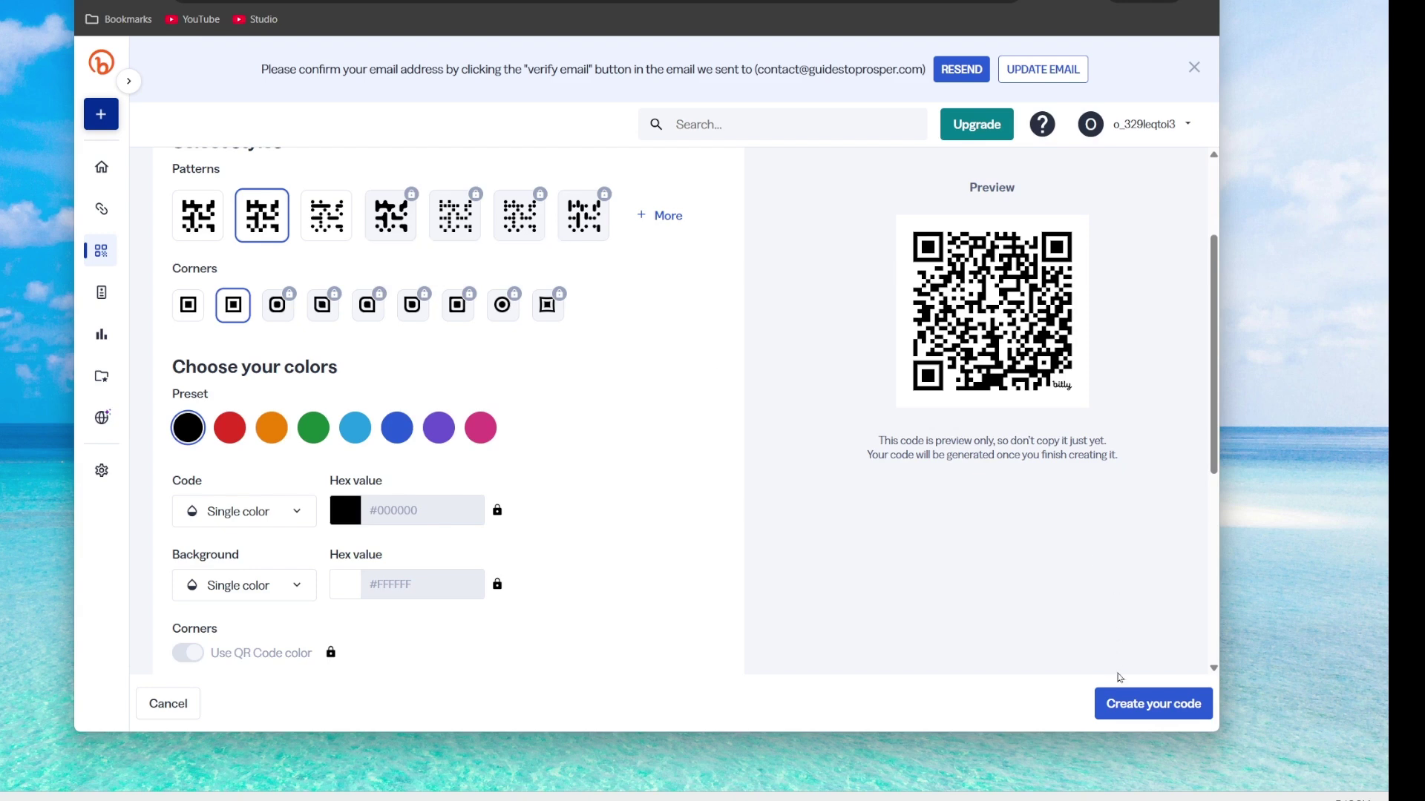
{"action": "left_click", "coordinate": [1154, 705]}
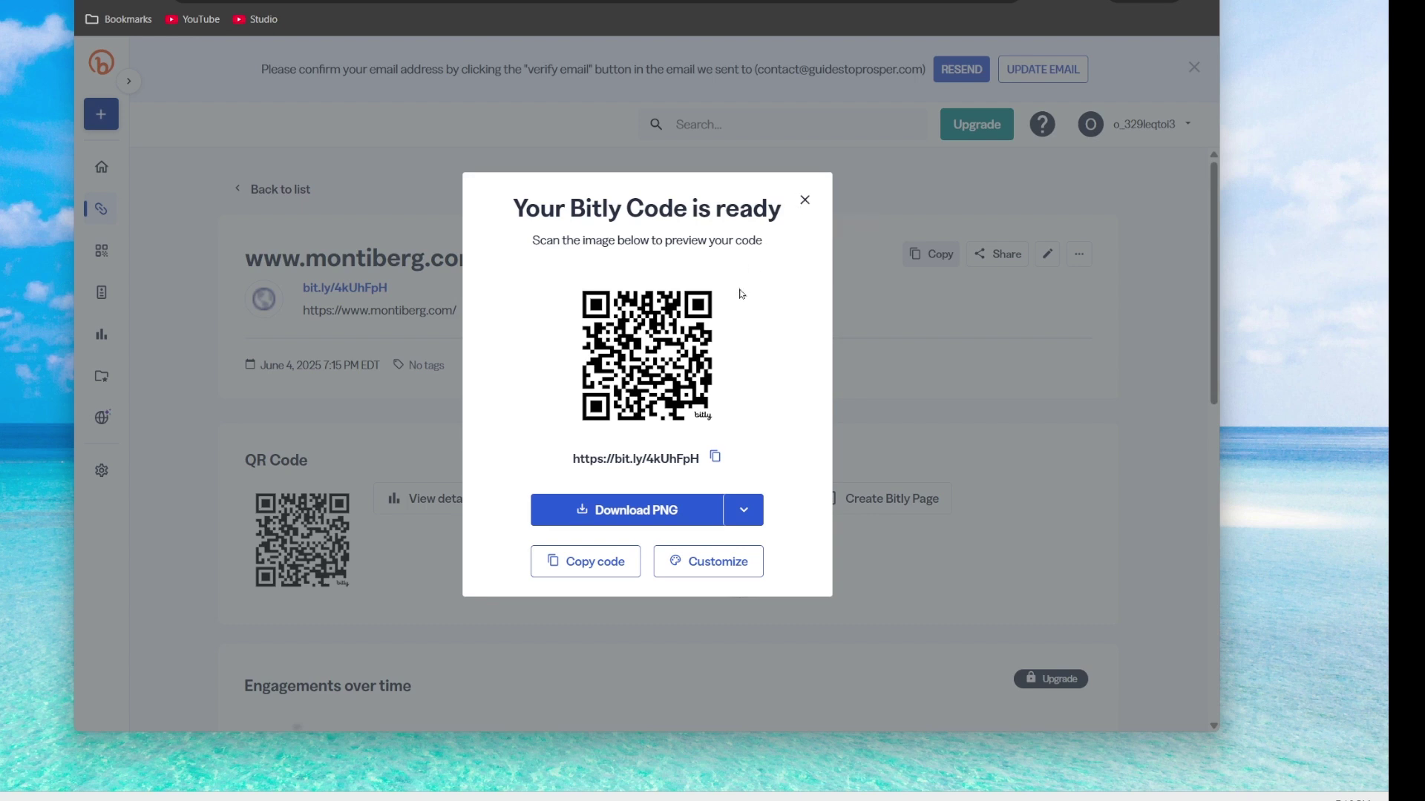
{"action": "left_click", "coordinate": [803, 201]}
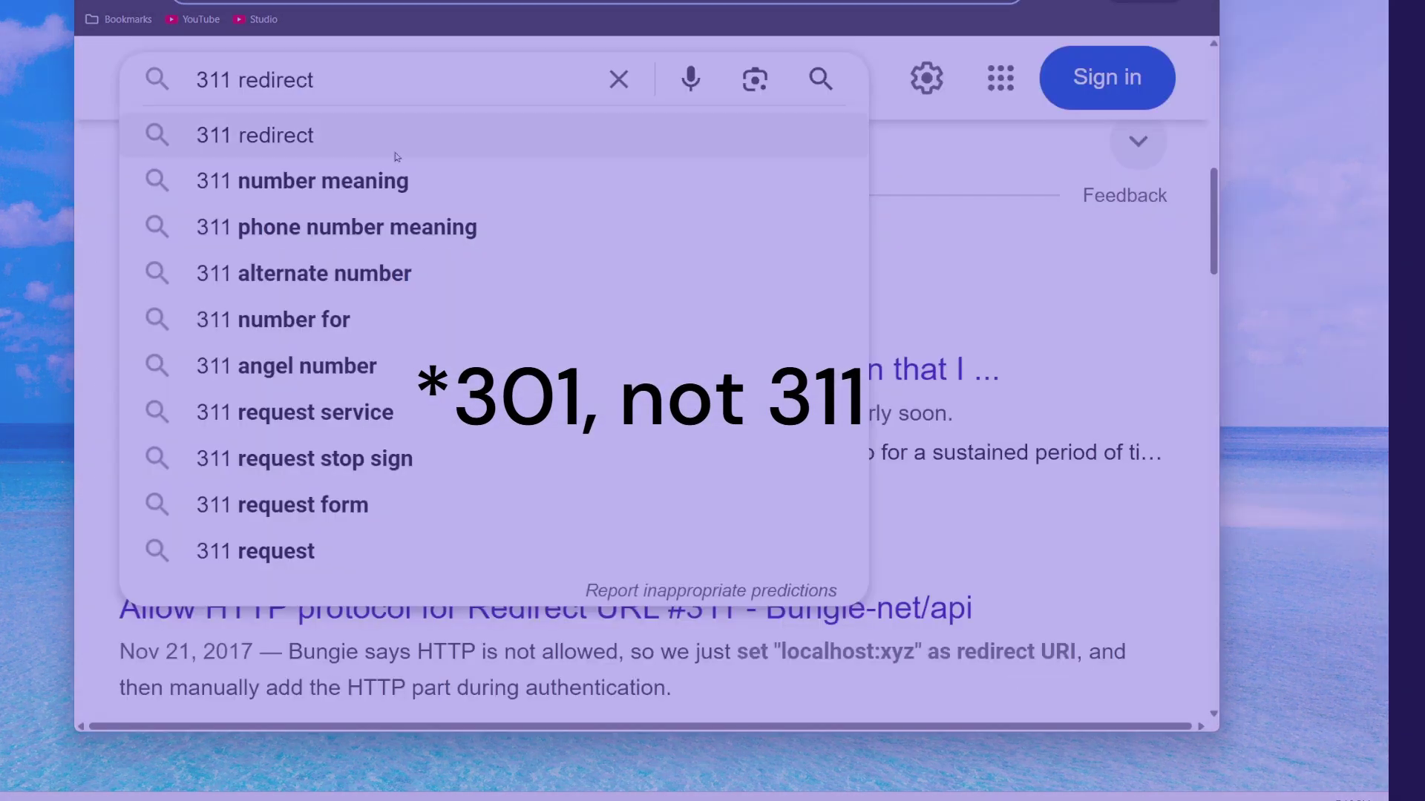
Search Google for '311 redirect', then refine the query to '311 redirect hostinger'.
{"action": "left_click", "coordinate": [393, 148]}
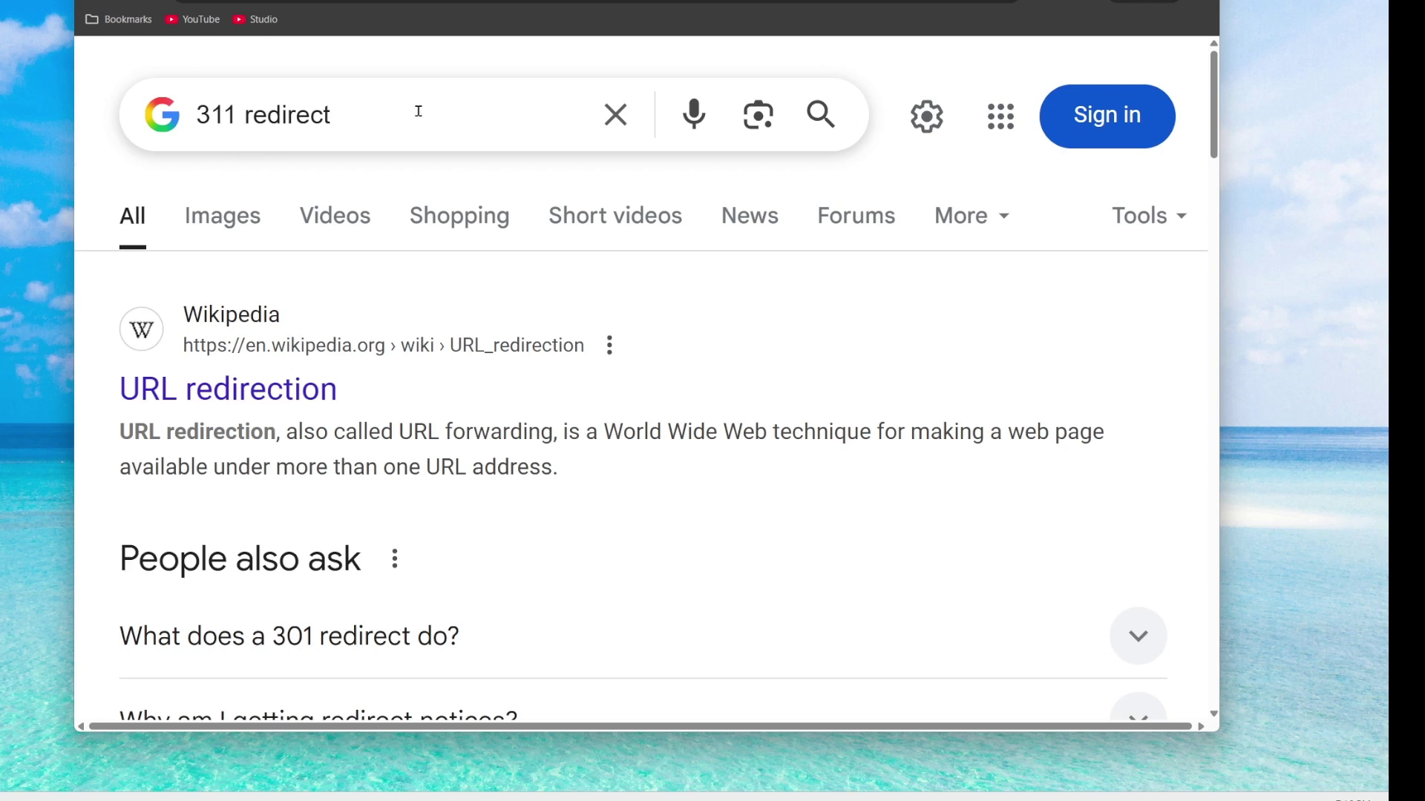
{"action": "left_click", "coordinate": [419, 112]}
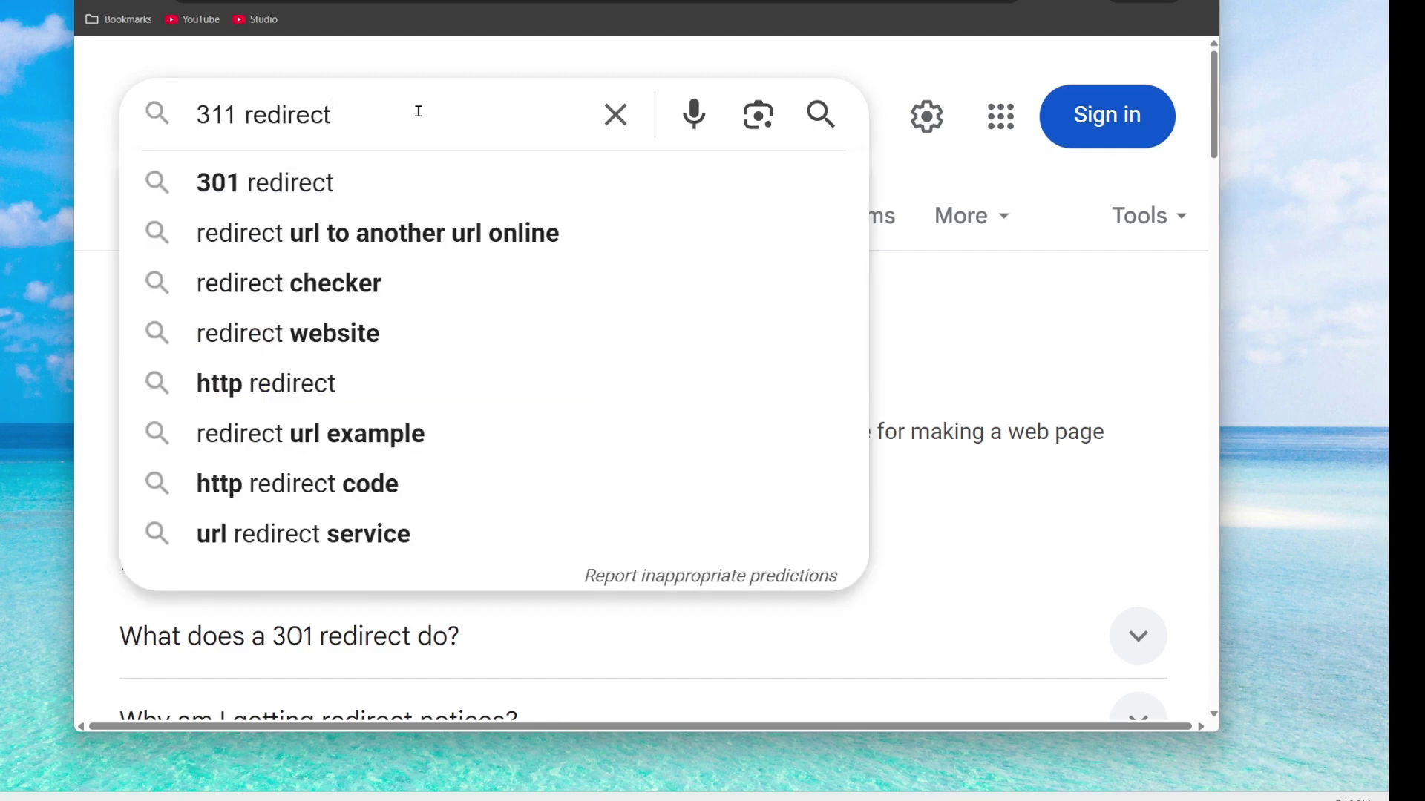
{"action": "type", "text": "hostinger"}
{"action": "key", "text": "Return"}
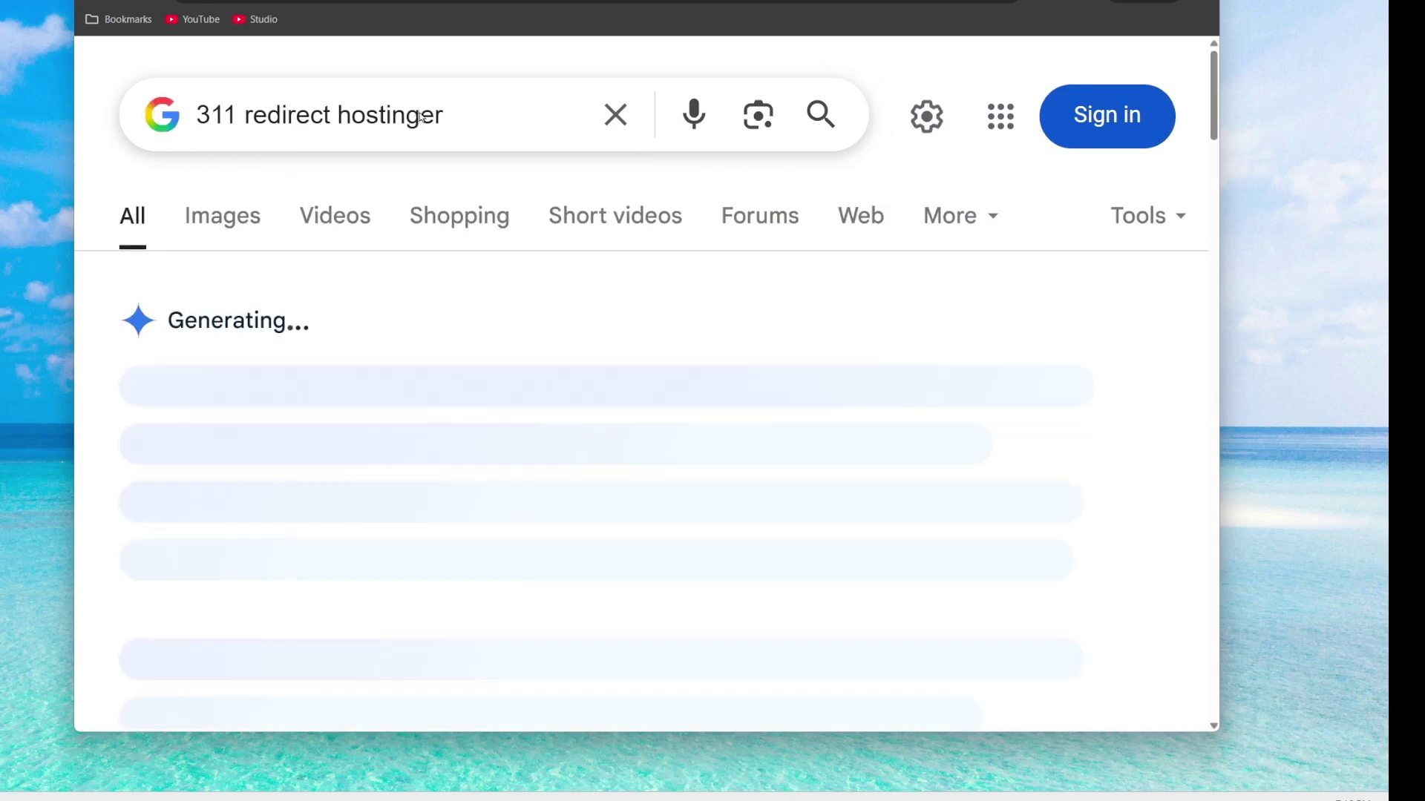
Replace 'hostinger' with 'namecheaper' in the query and rerun the search.
{"action": "double_click", "coordinate": [419, 112]}
{"action": "type", "text": "bame"}
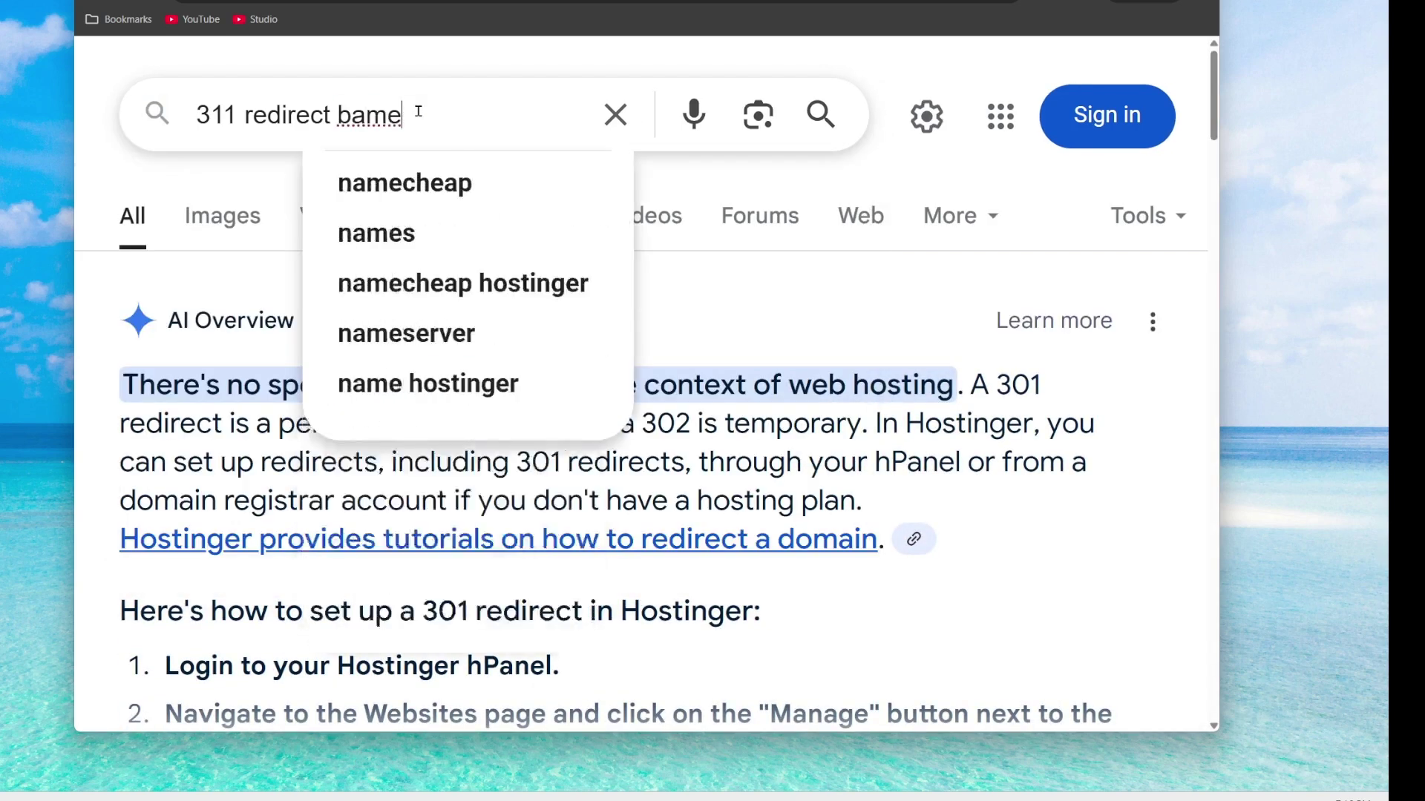
{"action": "key", "text": "BackSpace"}
{"action": "key", "text": "BackSpace"}
{"action": "key", "text": "BackSpace"}
{"action": "key", "text": "BackSpace"}
{"action": "type", "text": "namecheaper"}
{"action": "key", "text": "Return"}
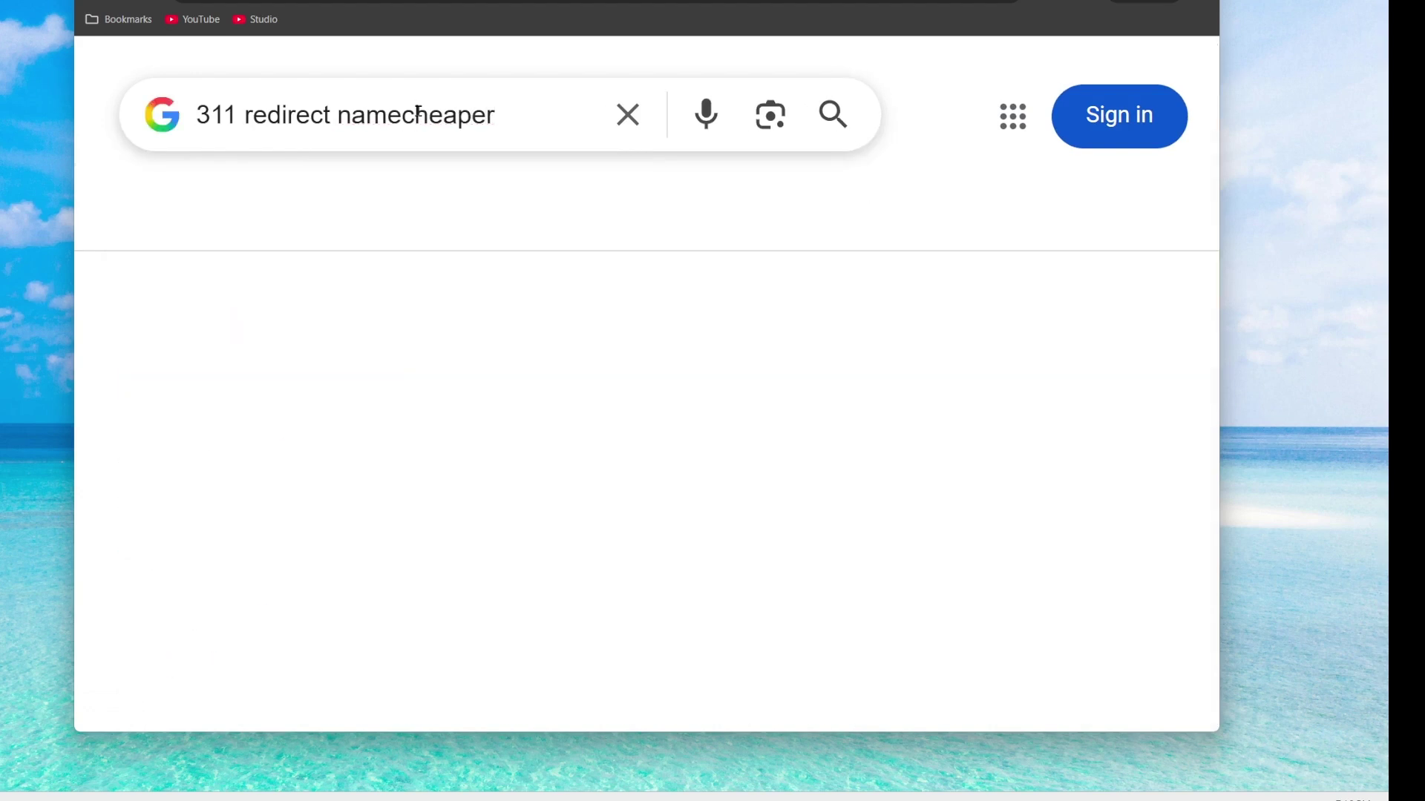